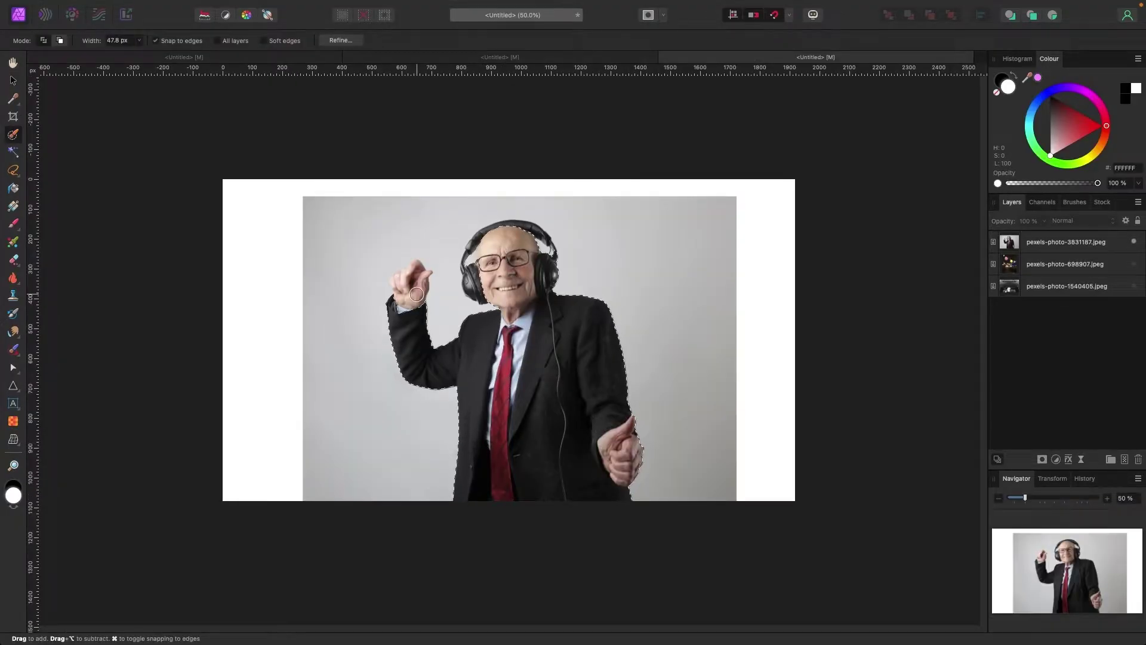
- Shift the man cut-out to the right in the concert composite and close the Black & White settings
{"action": "key", "text": "super+1"}
{"action": "scroll", "coordinate": [462, 188], "scroll_direction": "up", "scroll_amount": 3}
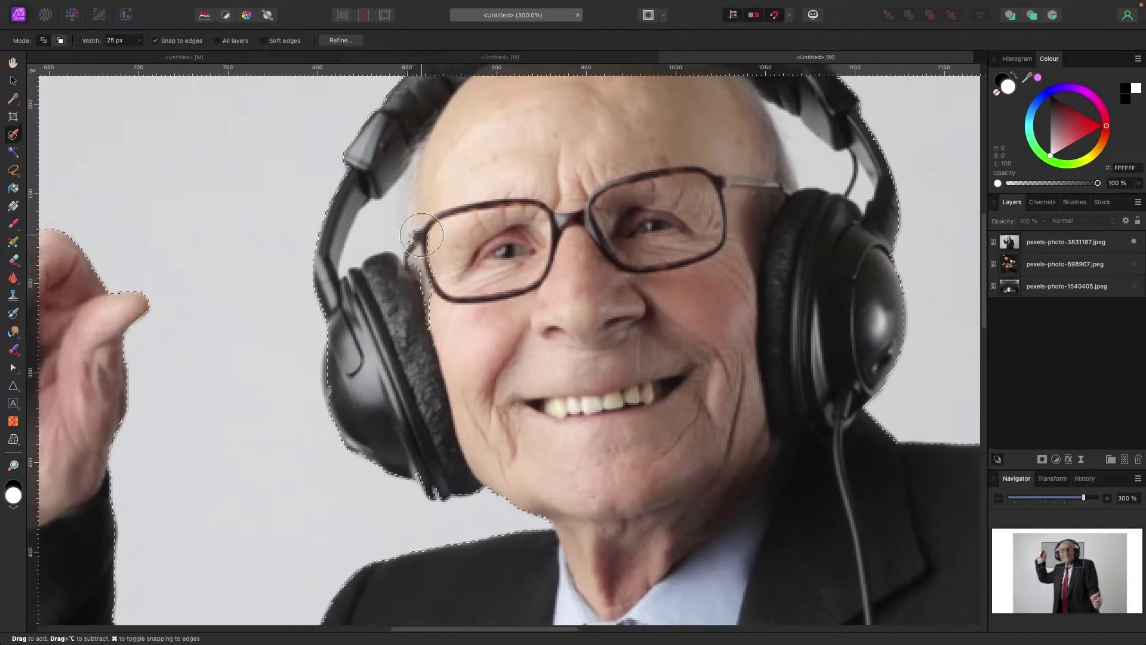
{"action": "scroll", "coordinate": [422, 329], "scroll_direction": "down", "scroll_amount": 3}
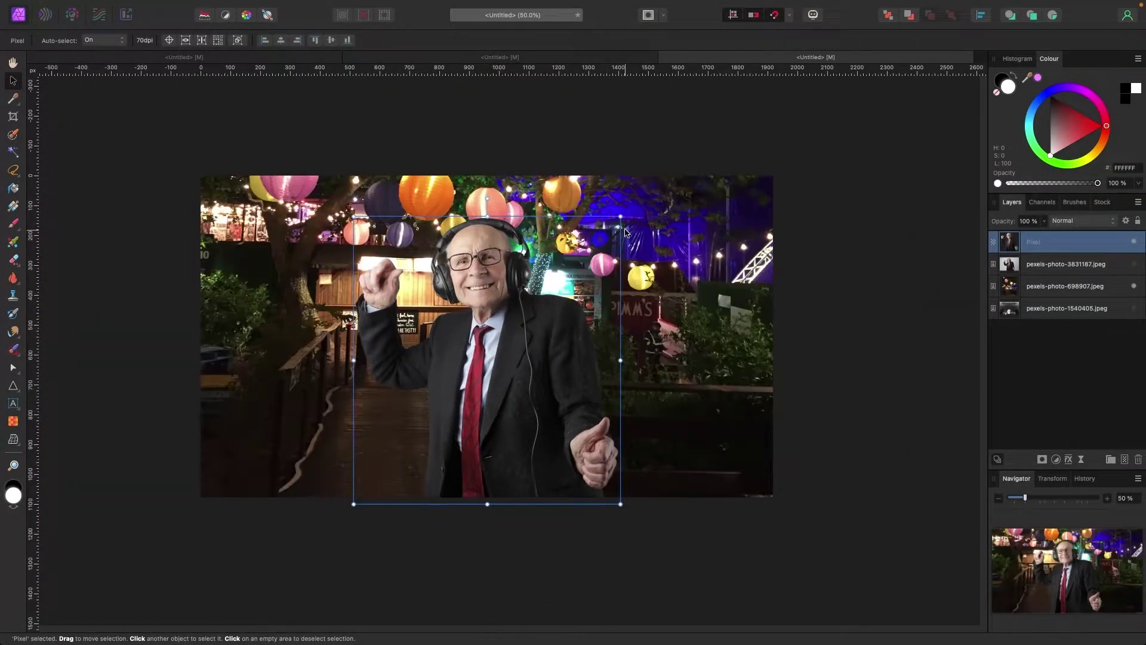
{"action": "left_click_drag", "start_coordinate": [551, 320], "coordinate": [669, 322]}
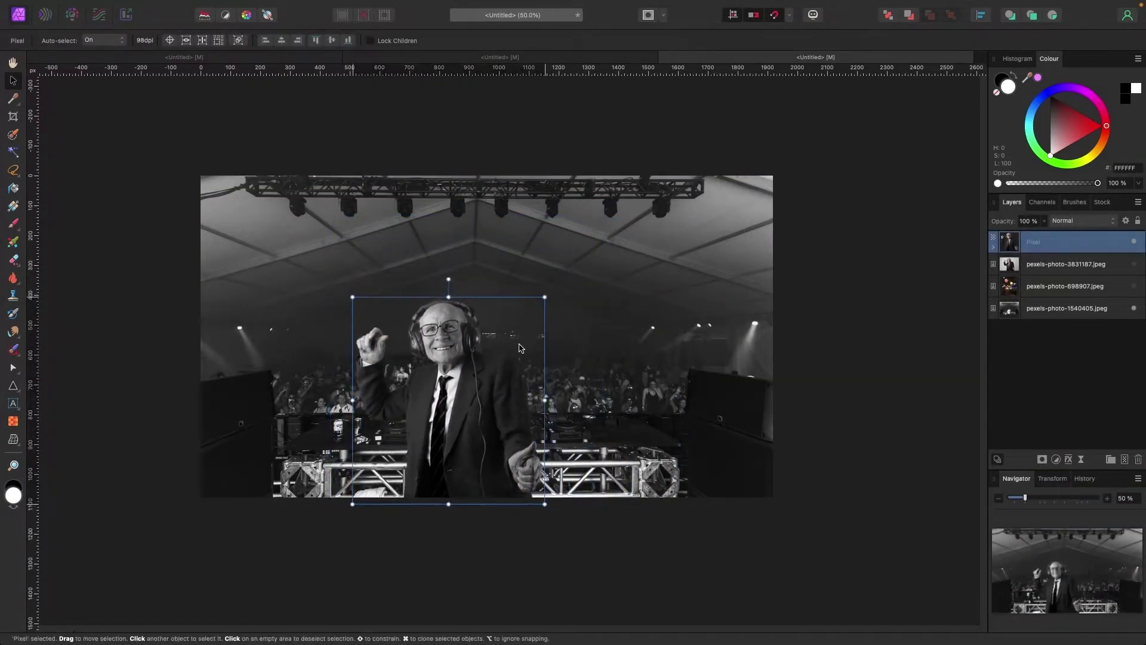
{"action": "left_click", "coordinate": [839, 266]}
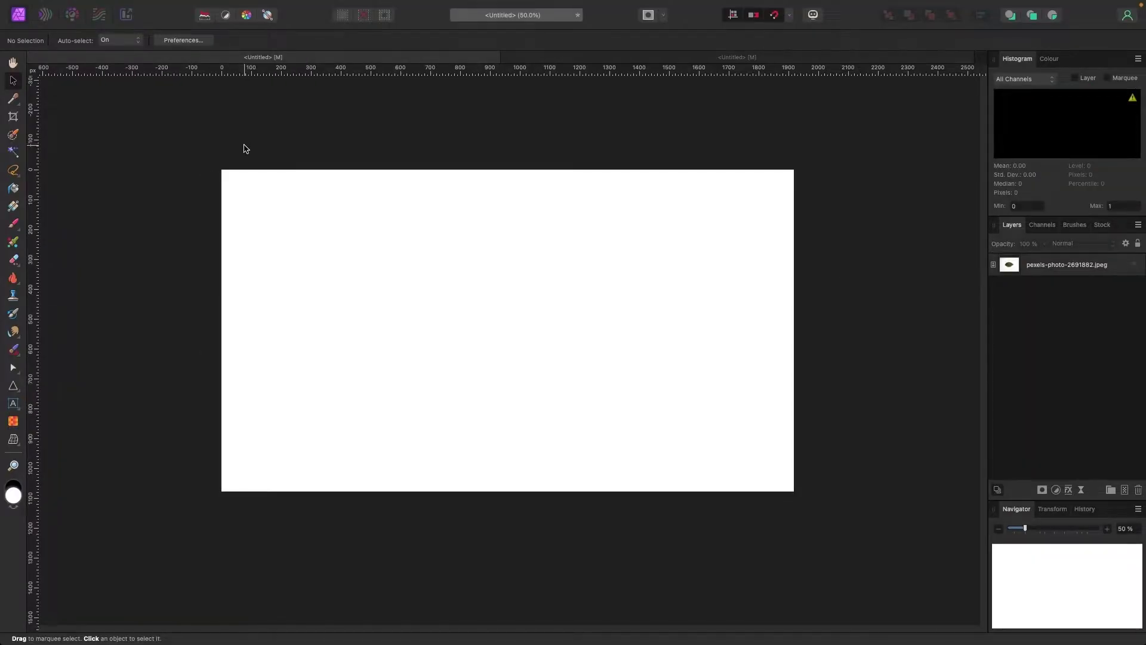
- Reset the Studio to its default panel layout, then browse the selection tools flyout without changing tools
{"action": "left_click", "coordinate": [420, 7]}
{"action": "mouse_move", "coordinate": [468, 123]}
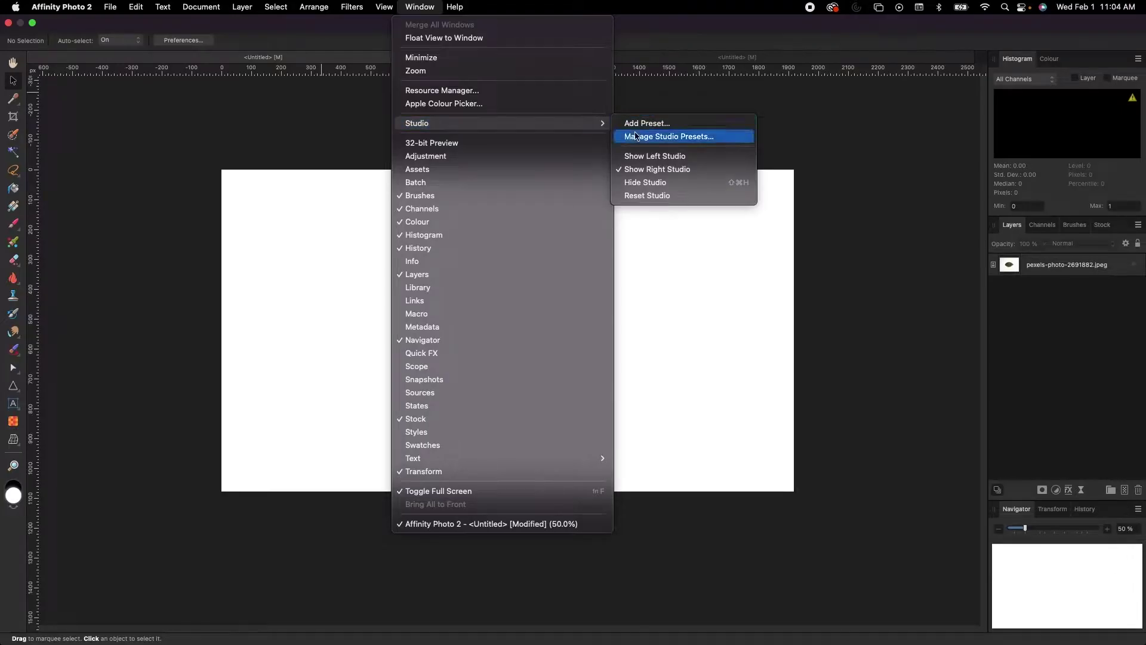
{"action": "left_click", "coordinate": [646, 196]}
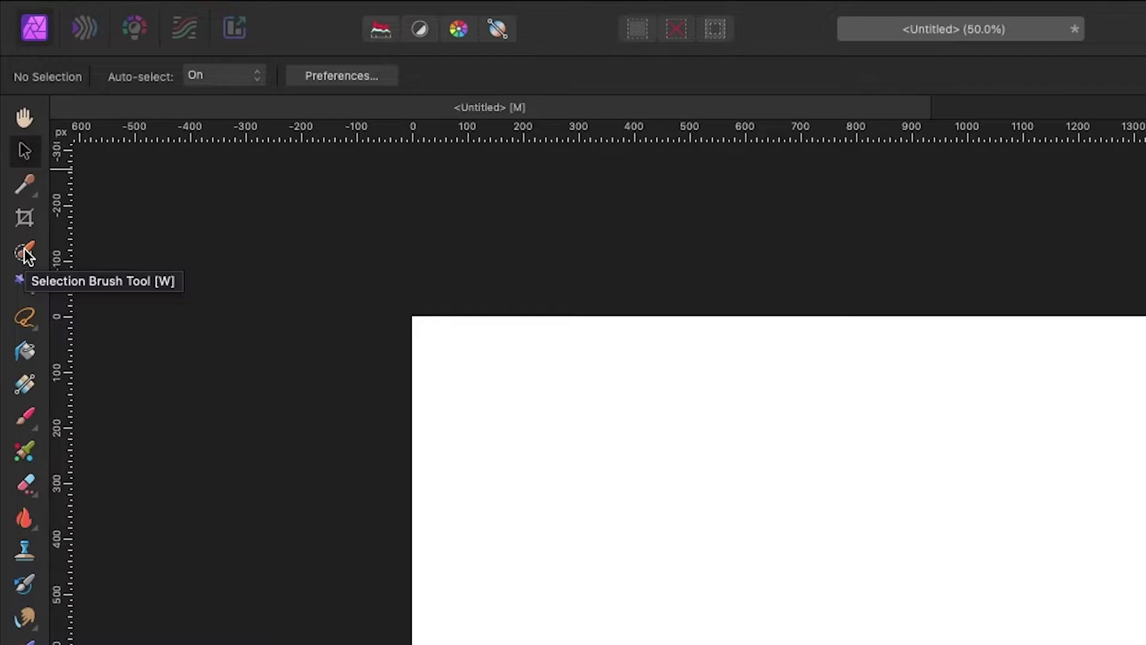
{"action": "left_click", "coordinate": [39, 332]}
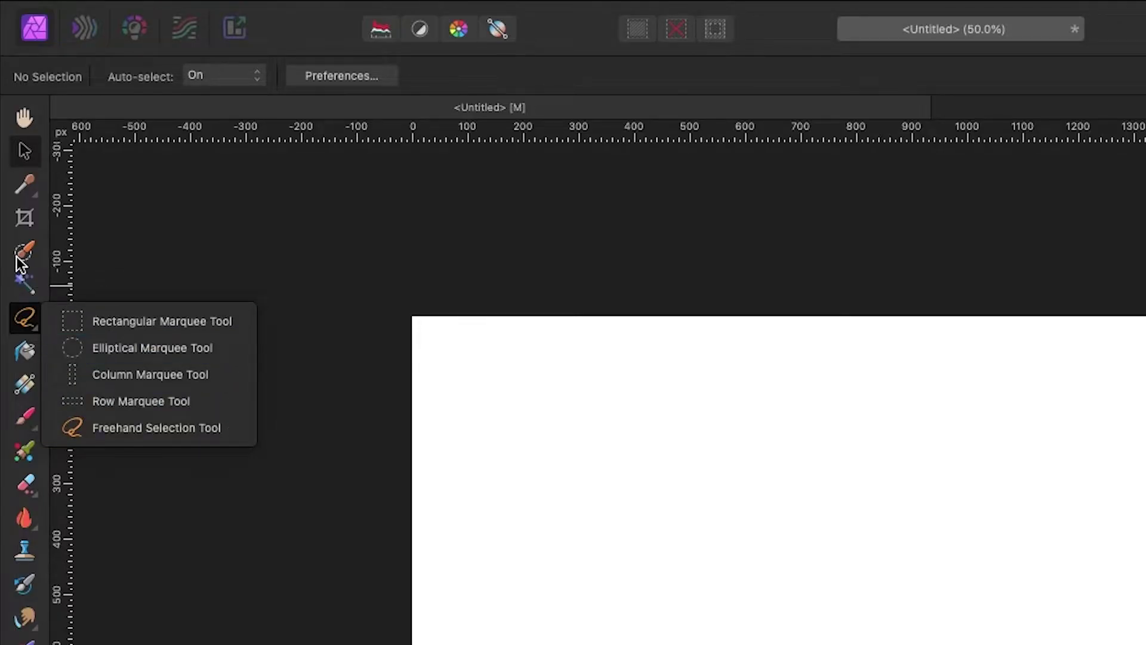
{"action": "left_click", "coordinate": [217, 204]}
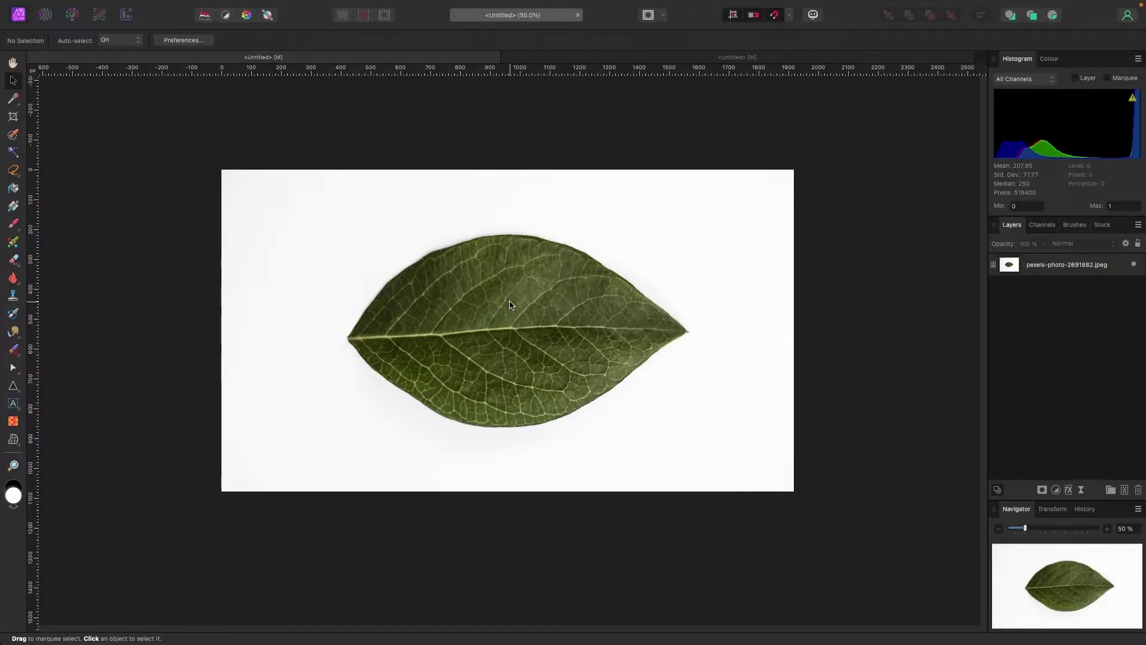
- Select the leaf photo layer and set the Selection Brush Tool width to about 346 px
{"action": "left_click", "coordinate": [1066, 265]}
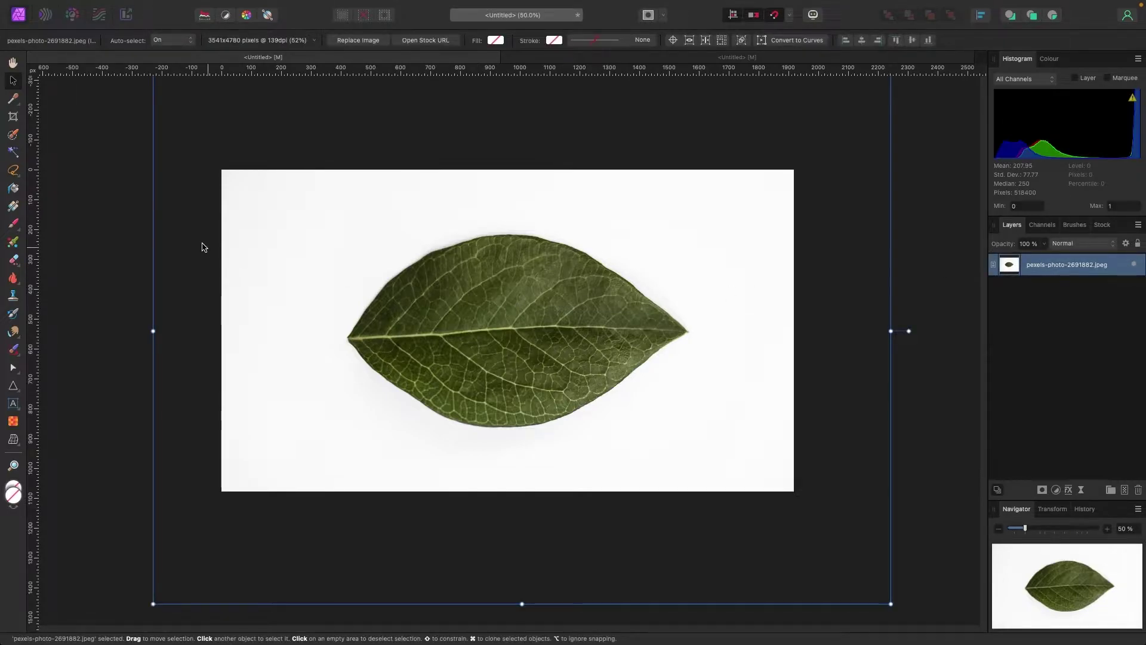
{"action": "left_click", "coordinate": [13, 138]}
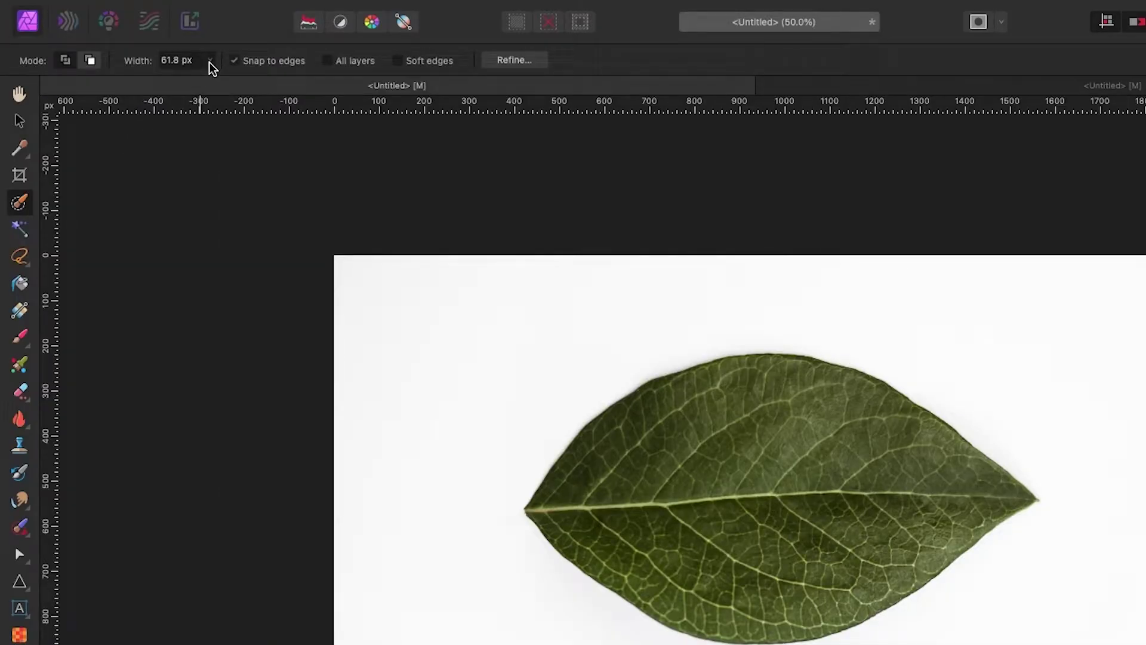
{"action": "left_click", "coordinate": [211, 60]}
{"action": "mouse_move", "coordinate": [209, 82]}
{"action": "left_mouse_down"}
{"action": "mouse_move", "coordinate": [284, 87]}
{"action": "mouse_move", "coordinate": [252, 87]}
{"action": "left_mouse_up"}
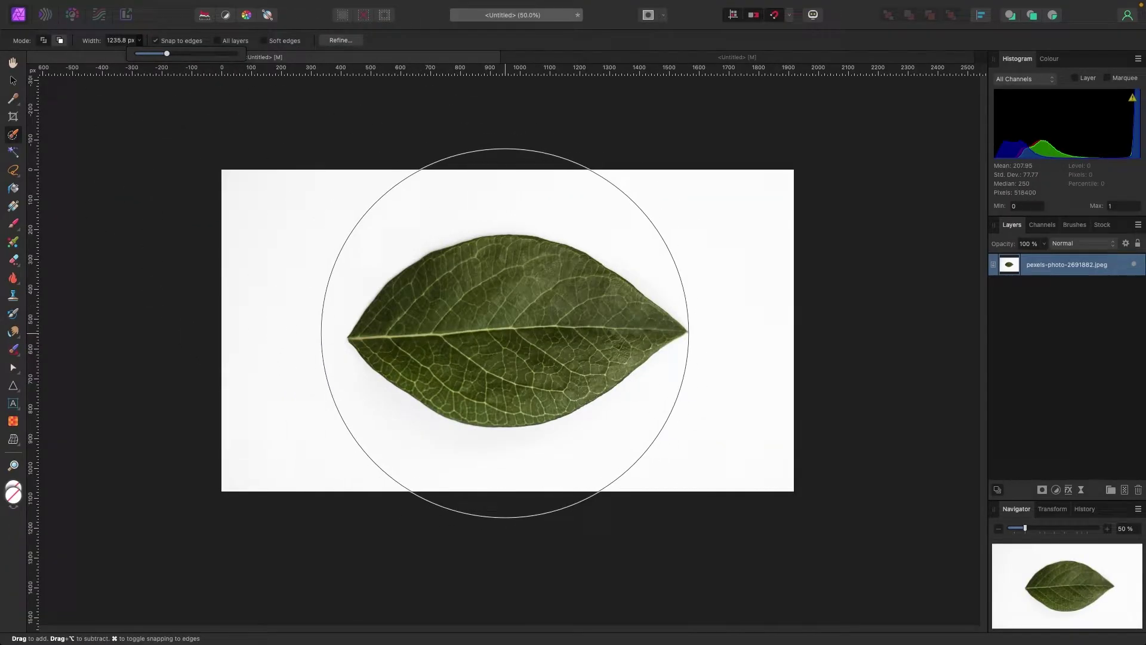
{"action": "left_click_drag", "start_coordinate": [166, 54], "coordinate": [143, 56]}
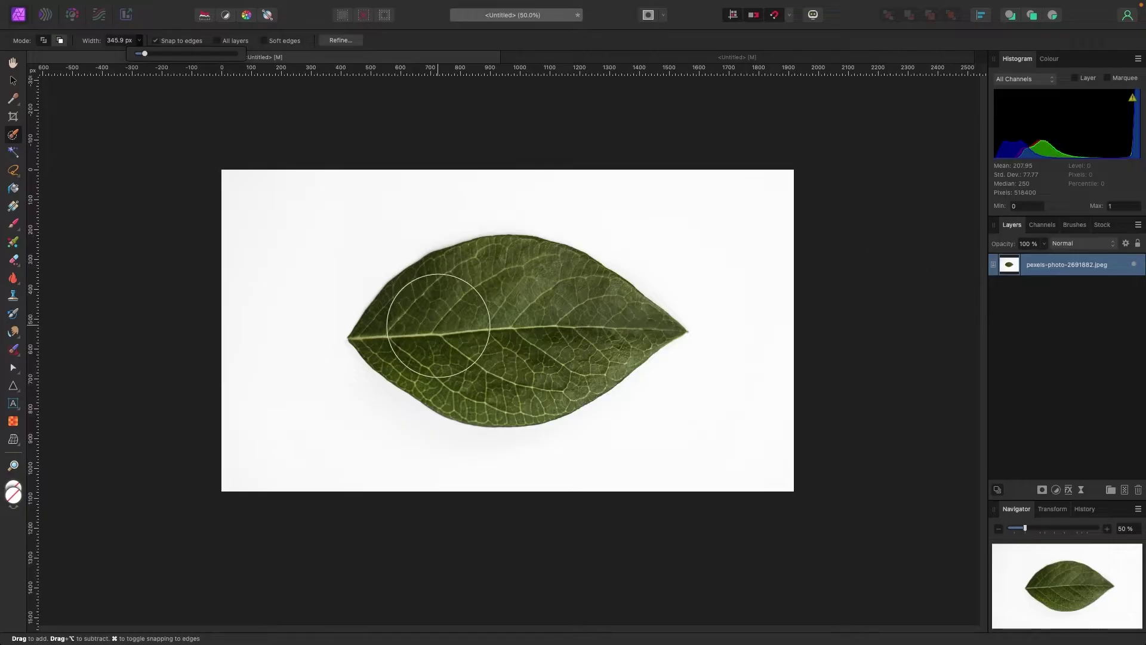
- Paint a selection over the leaf with a wide brush, then shrink the brush to trace its edge
{"action": "left_click_drag", "start_coordinate": [143, 57], "coordinate": [135, 57]}
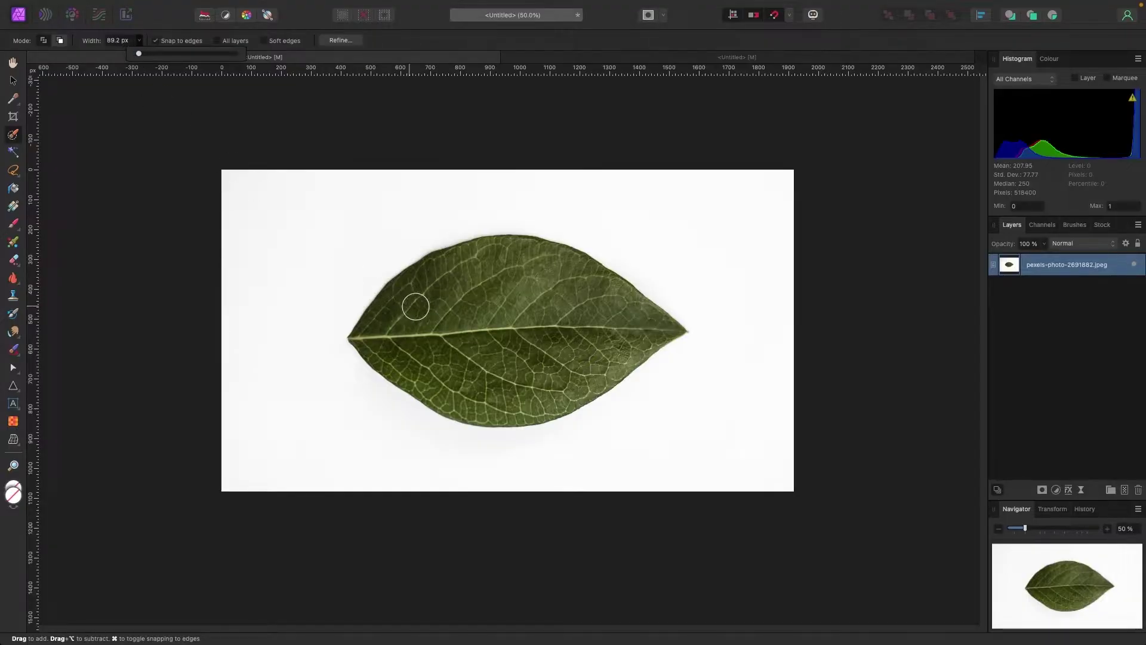
{"action": "mouse_move", "coordinate": [437, 318]}
{"action": "left_mouse_down"}
{"action": "mouse_move", "coordinate": [466, 347]}
{"action": "mouse_move", "coordinate": [401, 342]}
{"action": "mouse_move", "coordinate": [434, 378]}
{"action": "mouse_move", "coordinate": [469, 393]}
{"action": "mouse_move", "coordinate": [523, 389]}
{"action": "mouse_move", "coordinate": [530, 372]}
{"action": "mouse_move", "coordinate": [506, 302]}
{"action": "mouse_move", "coordinate": [441, 299]}
{"action": "mouse_move", "coordinate": [400, 315]}
{"action": "mouse_move", "coordinate": [482, 266]}
{"action": "mouse_move", "coordinate": [555, 274]}
{"action": "mouse_move", "coordinate": [638, 317]}
{"action": "mouse_move", "coordinate": [567, 378]}
{"action": "left_mouse_up"}
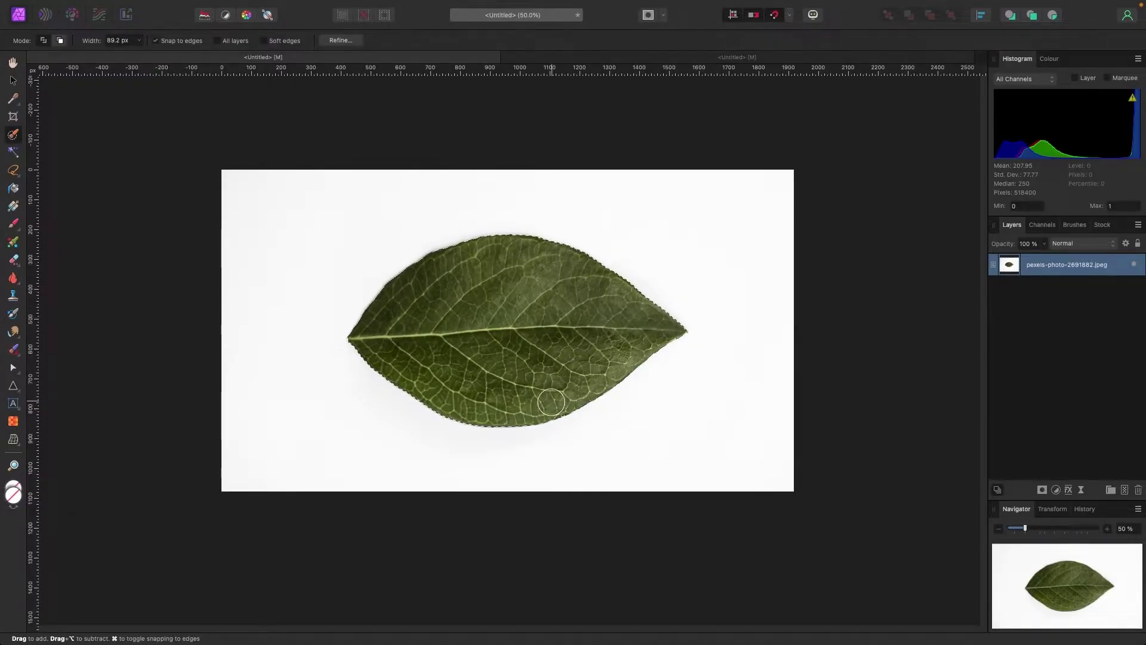
{"action": "key", "text": "super+1"}
{"action": "key", "text": "bracketleft"}
{"action": "key", "text": "bracketleft"}
{"action": "key", "text": "bracketleft"}
{"action": "key", "text": "bracketleft"}
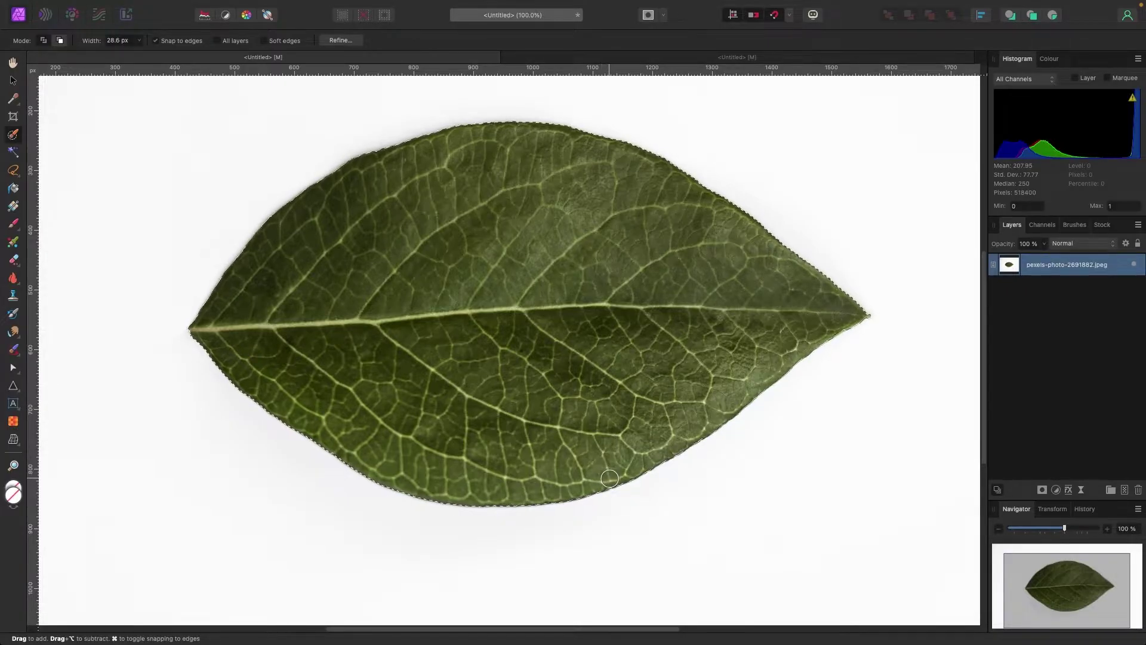
{"action": "scroll", "coordinate": [501, 400], "scroll_direction": "up", "scroll_amount": 1}
{"action": "key", "text": "super+minus"}
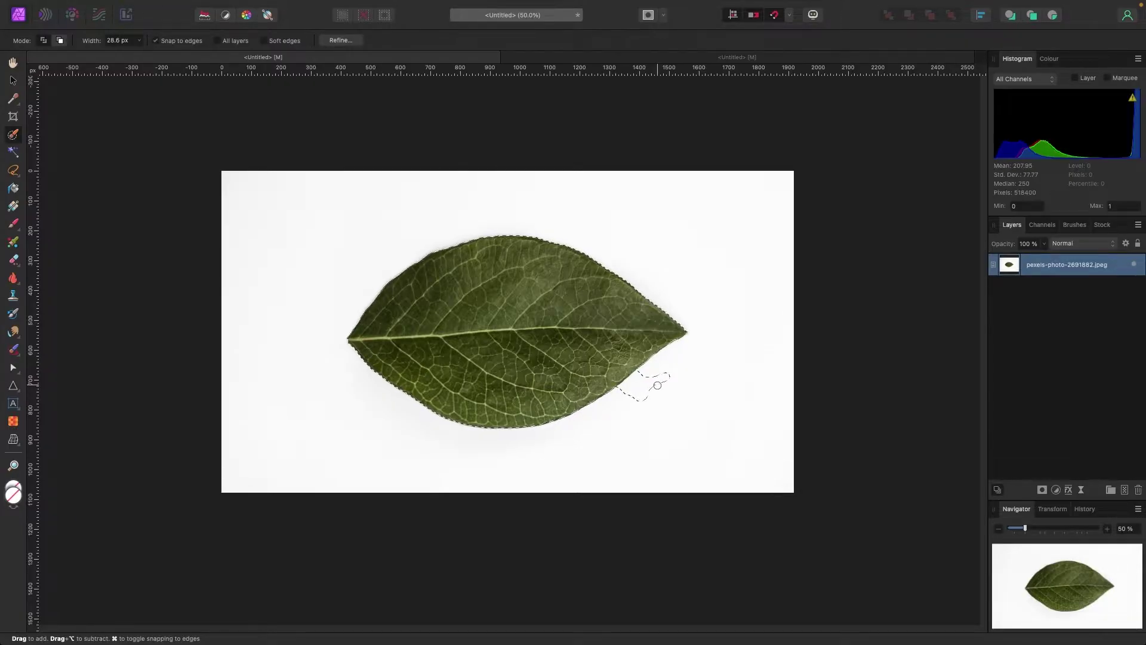
- In subtract mode, paint out the stray selection beyond the leaf's lower-right edge
{"action": "left_click", "coordinate": [61, 41]}
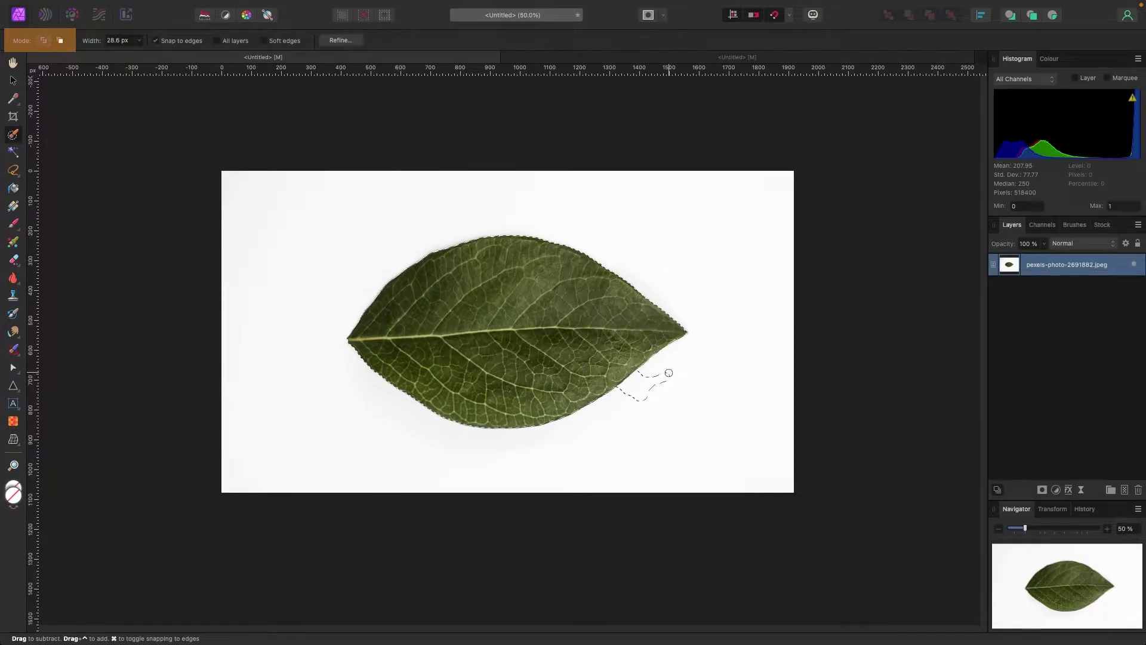
{"action": "left_click_drag", "start_coordinate": [655, 386], "coordinate": [636, 399]}
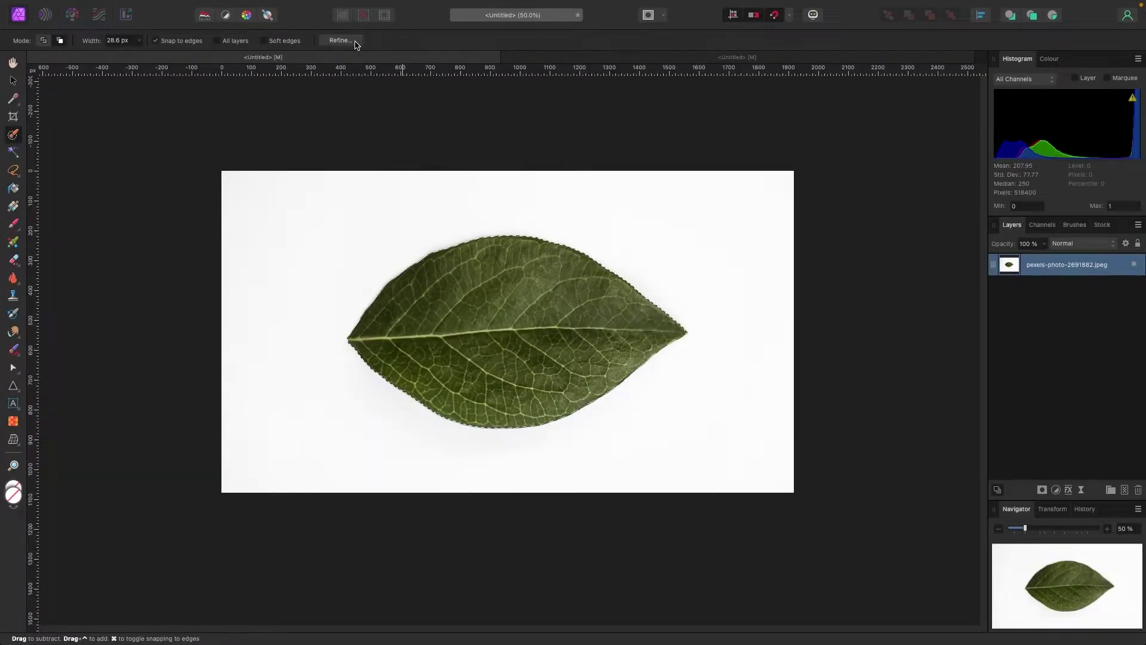
{"action": "left_click", "coordinate": [257, 66]}
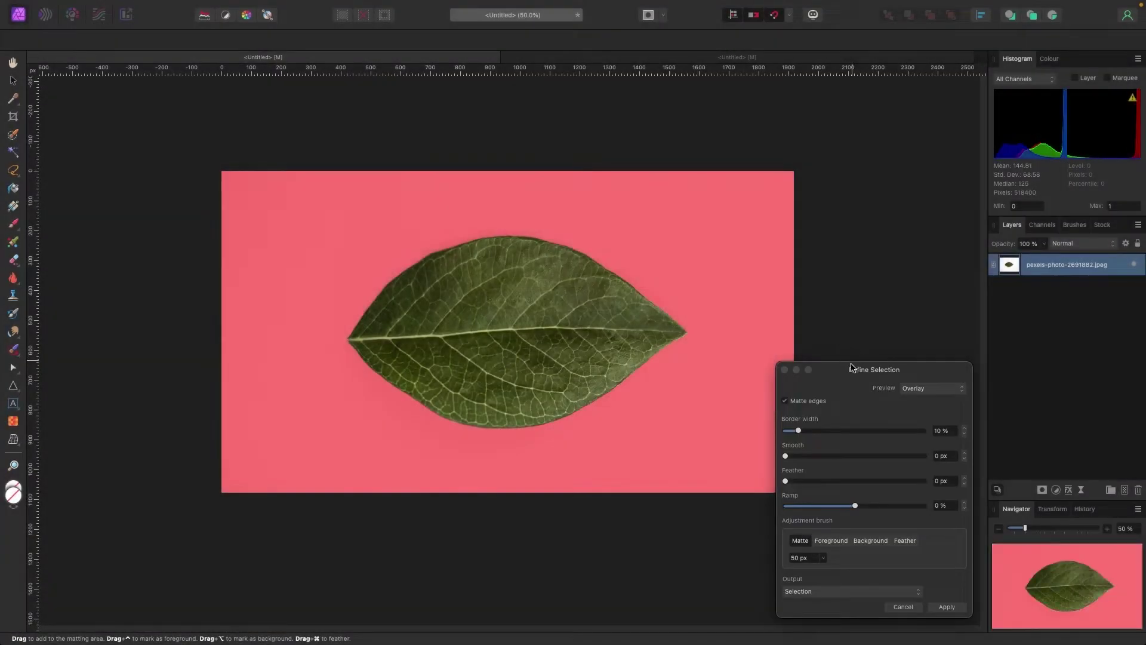
- Preview the refined leaf edge as Black matte, White matte and Black and white, then return to Overlay
{"action": "left_click_drag", "start_coordinate": [847, 371], "coordinate": [817, 239]}
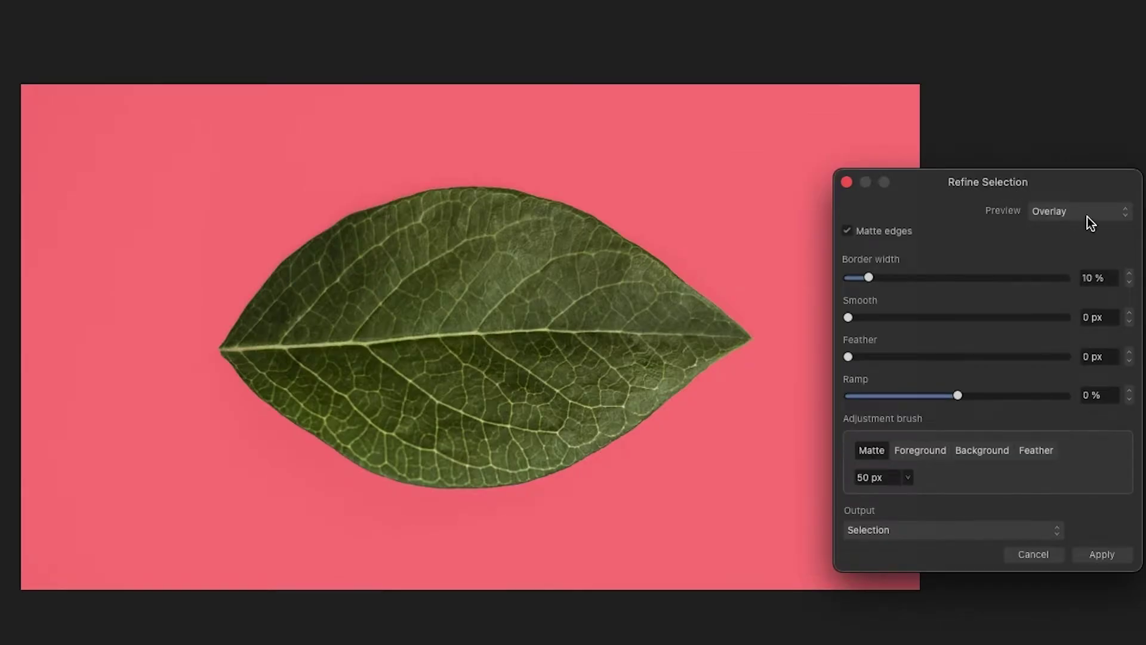
{"action": "left_click", "coordinate": [1087, 217]}
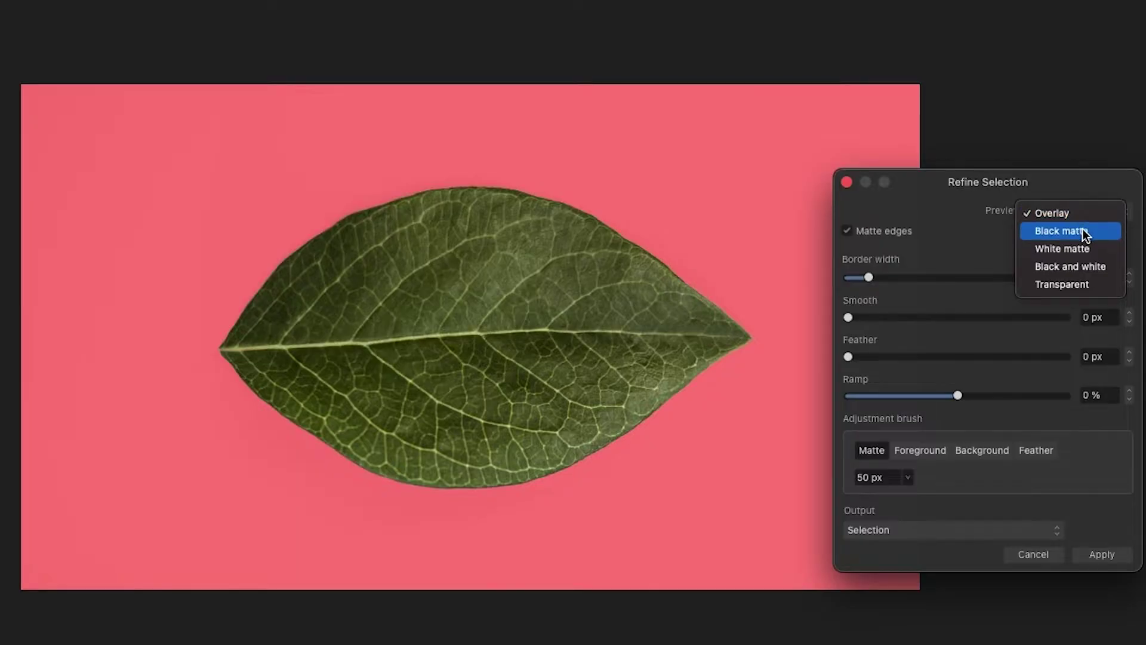
{"action": "left_click", "coordinate": [1084, 230]}
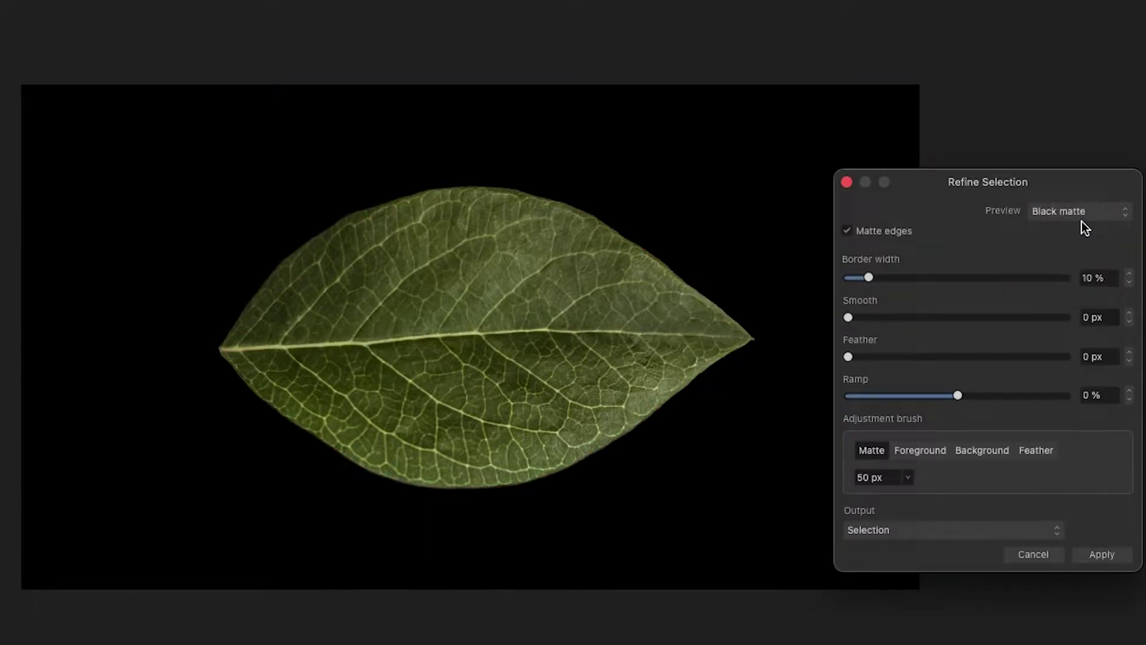
{"action": "left_click", "coordinate": [1083, 214]}
{"action": "left_click", "coordinate": [1080, 230]}
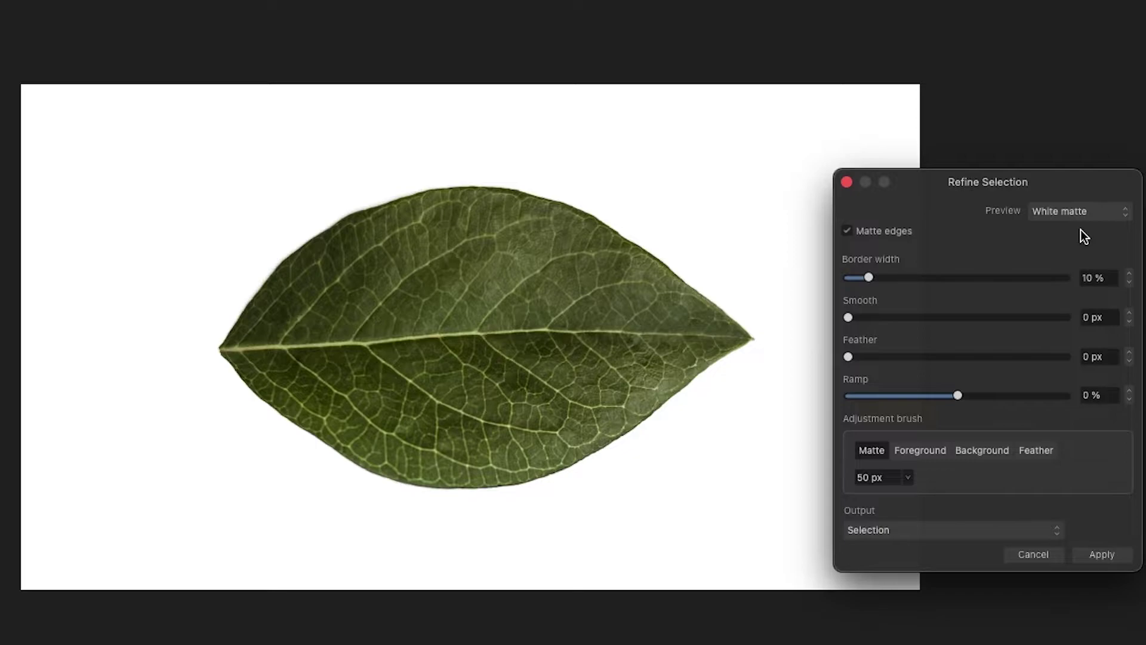
{"action": "left_click", "coordinate": [1079, 214]}
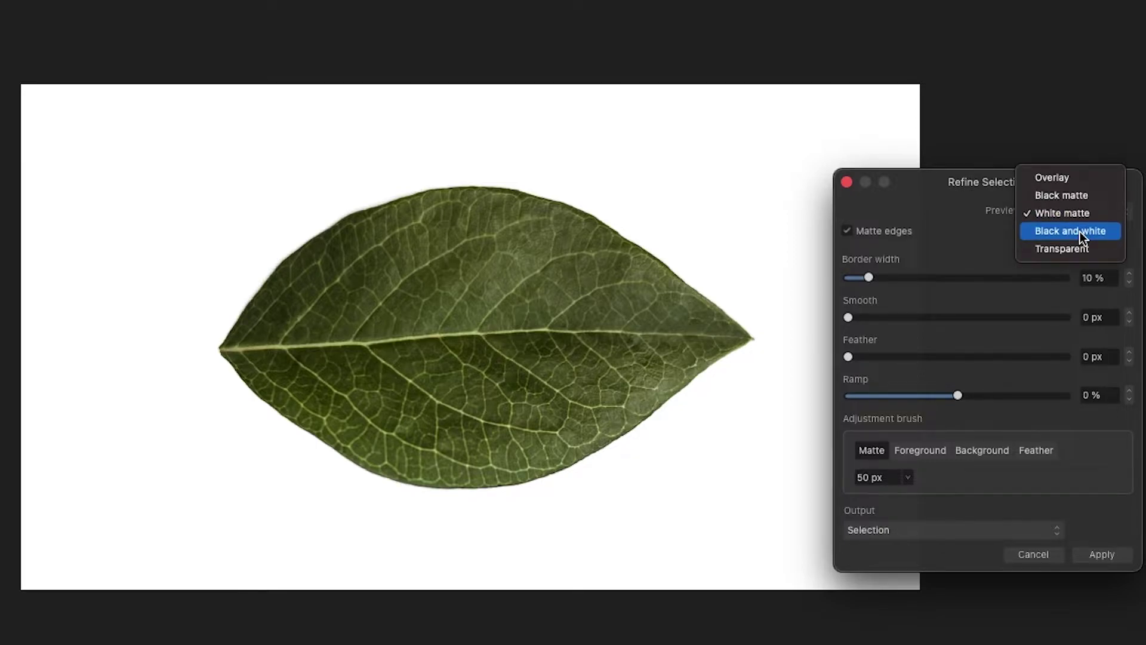
{"action": "left_click", "coordinate": [1081, 231]}
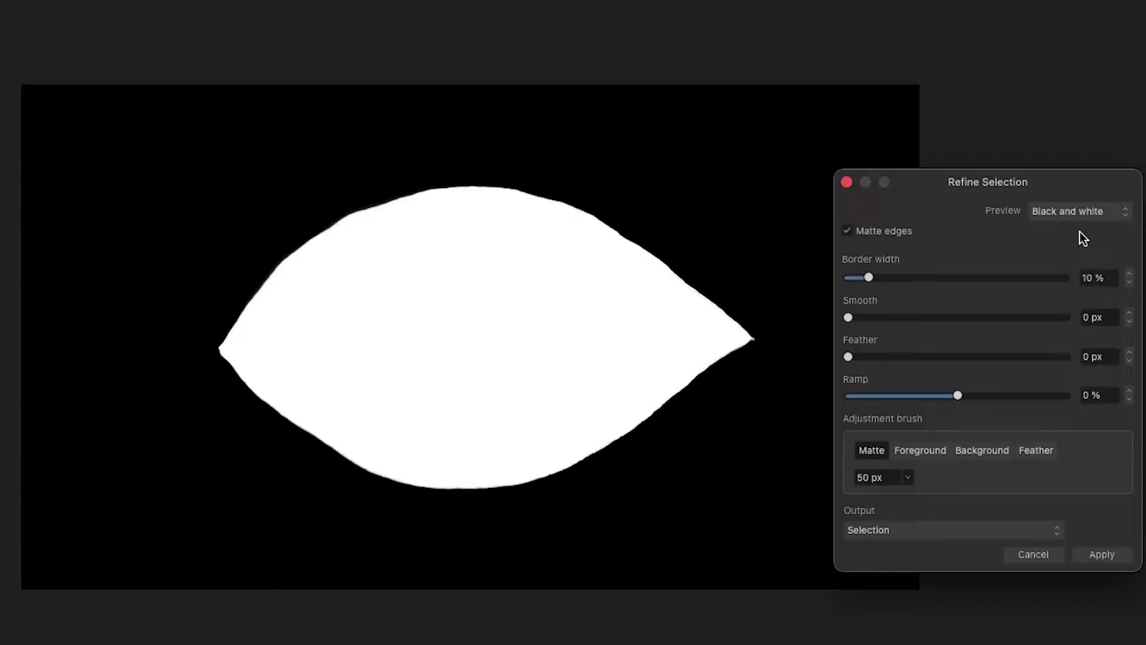
{"action": "left_click", "coordinate": [1080, 216]}
{"action": "left_click", "coordinate": [1066, 160]}
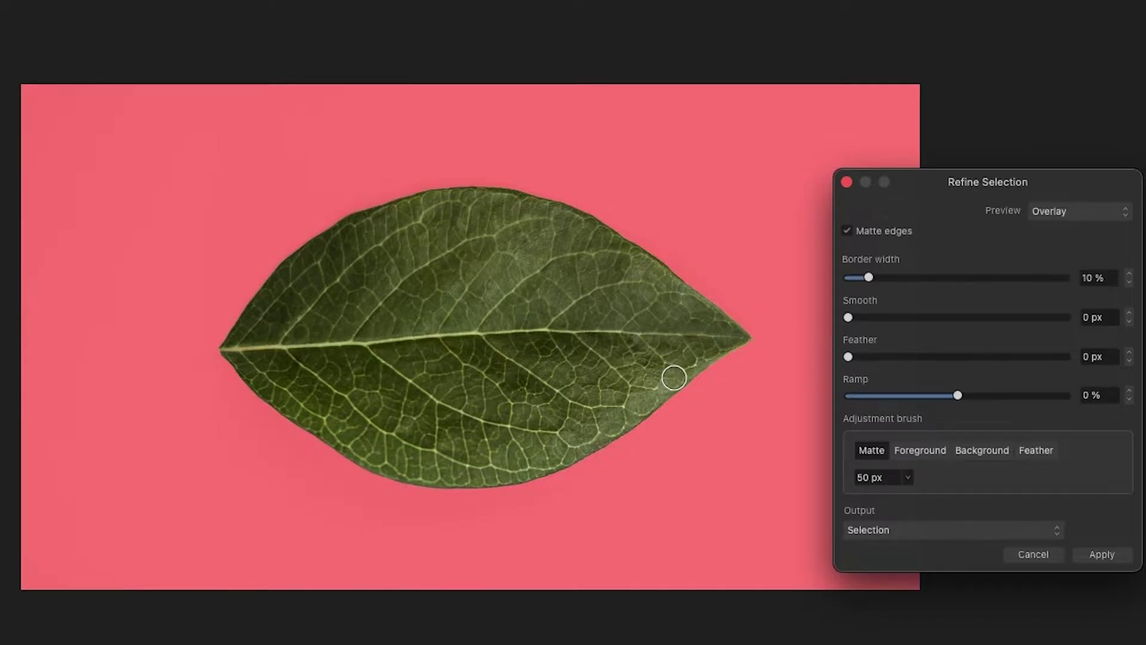
- Set the Refine Selection output to New layer and apply it to create the leaf layer
{"action": "left_click", "coordinate": [1055, 535]}
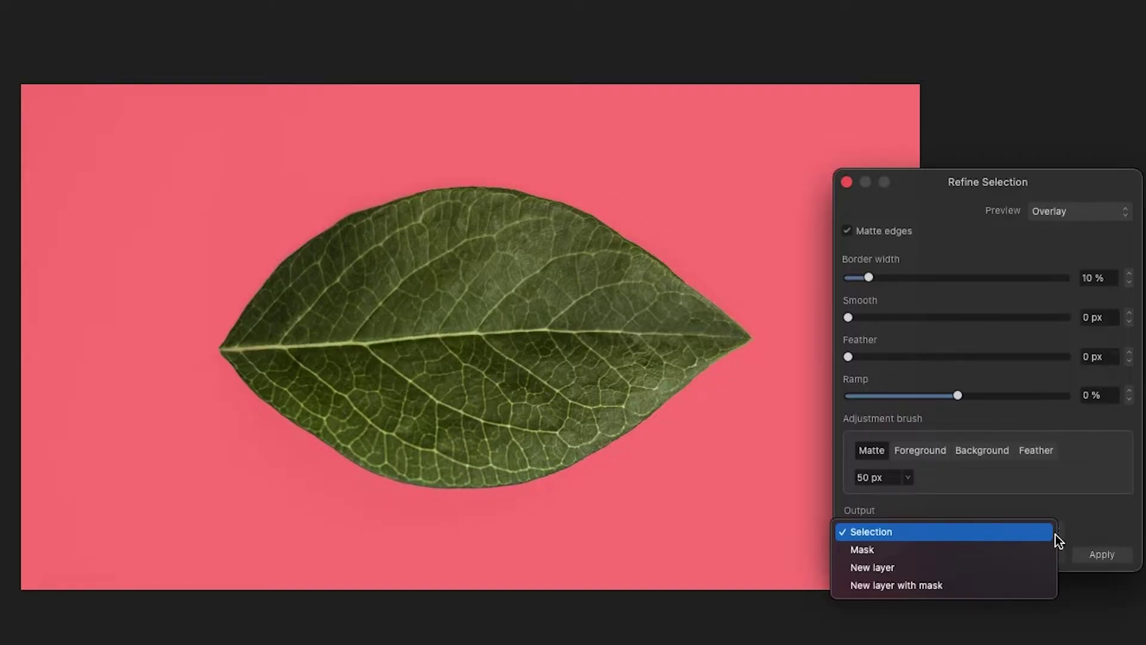
{"action": "left_click", "coordinate": [910, 566]}
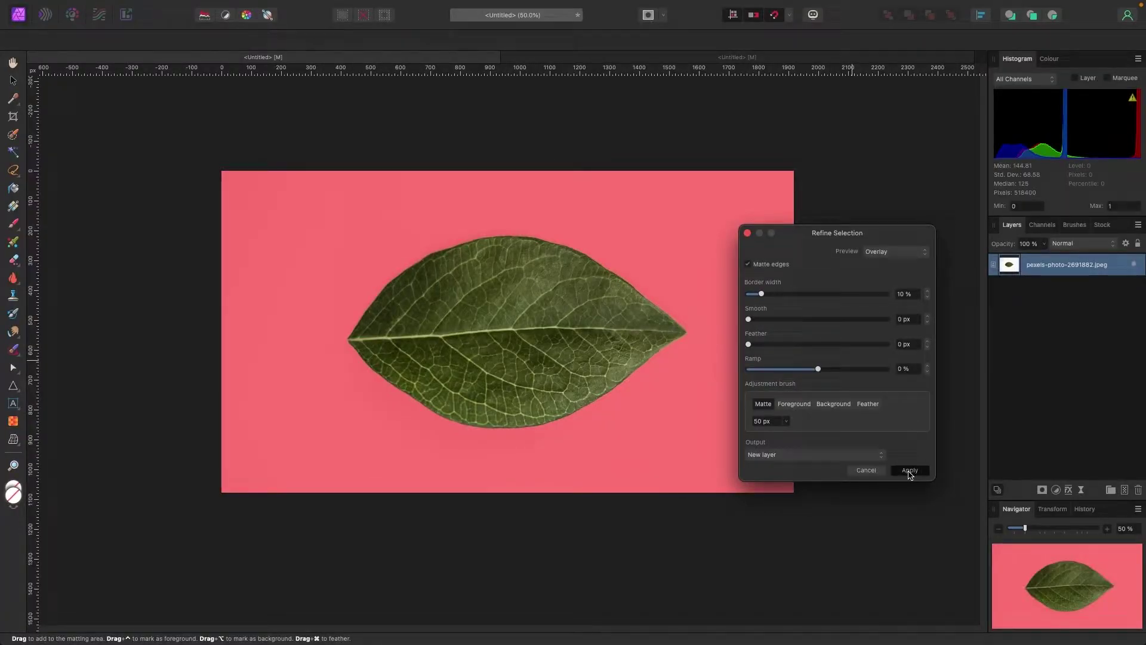
{"action": "left_click", "coordinate": [908, 472]}
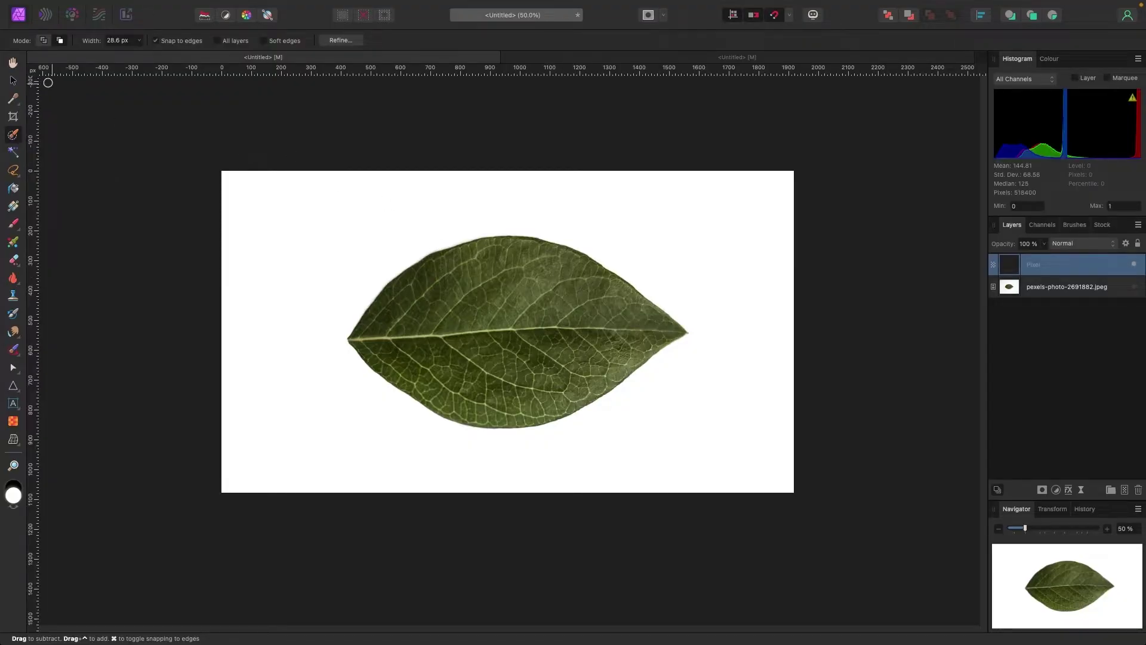
- Deselect the leaf and hide the original photo layer
{"action": "left_click", "coordinate": [13, 80]}
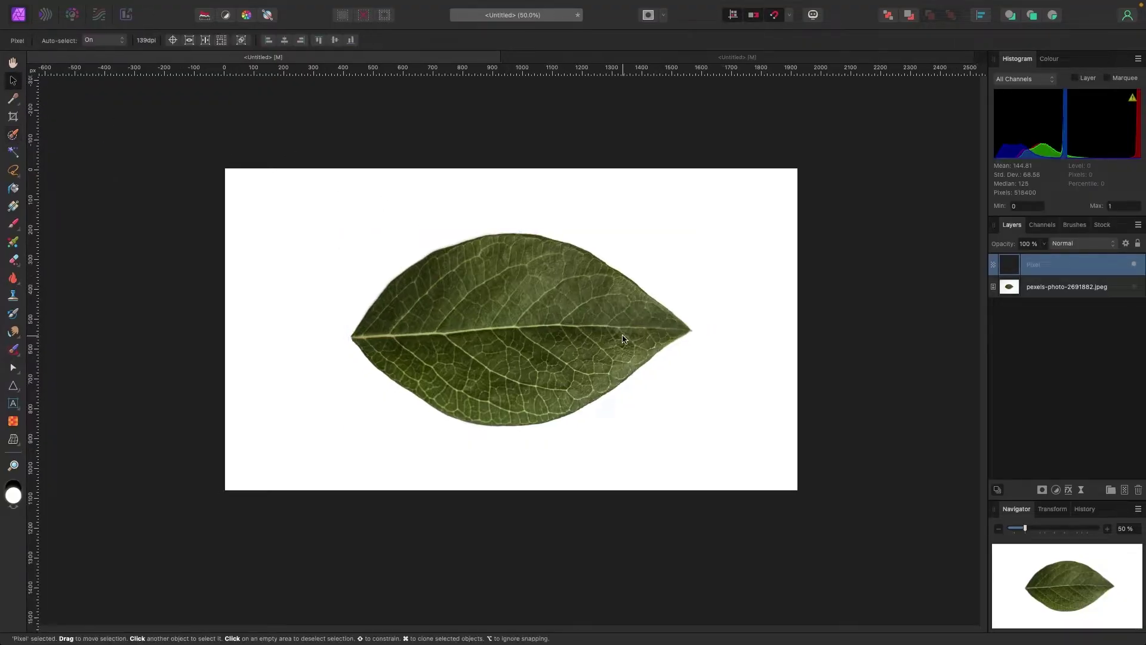
{"action": "key", "text": "super+d"}
{"action": "left_click", "coordinate": [1134, 287]}
{"action": "left_click", "coordinate": [1134, 287]}
- Scale the leaf Pixel layer down and reposition it on the canvas, then deselect it
{"action": "left_click", "coordinate": [1060, 265]}
{"action": "left_click_drag", "start_coordinate": [594, 328], "coordinate": [549, 351]}
{"action": "left_click_drag", "start_coordinate": [662, 449], "coordinate": [523, 376]}
{"action": "left_click_drag", "start_coordinate": [407, 298], "coordinate": [485, 289]}
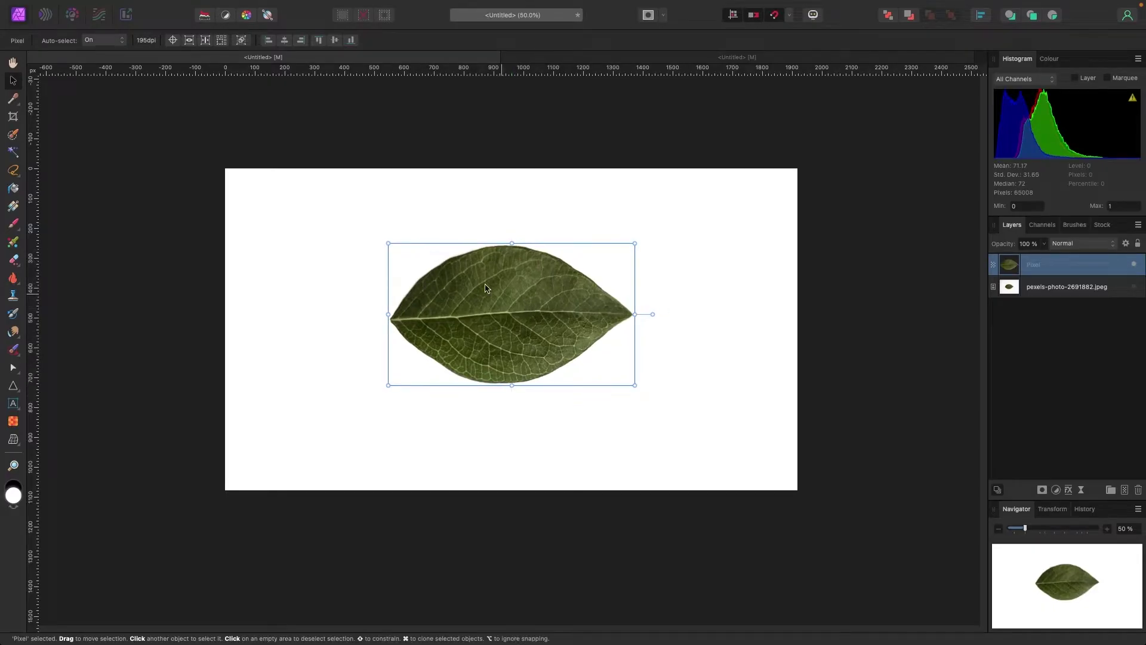
{"action": "left_click", "coordinate": [302, 131]}
- Add a bright magenta Fill layer beneath the photo layers
{"action": "left_click", "coordinate": [242, 7]}
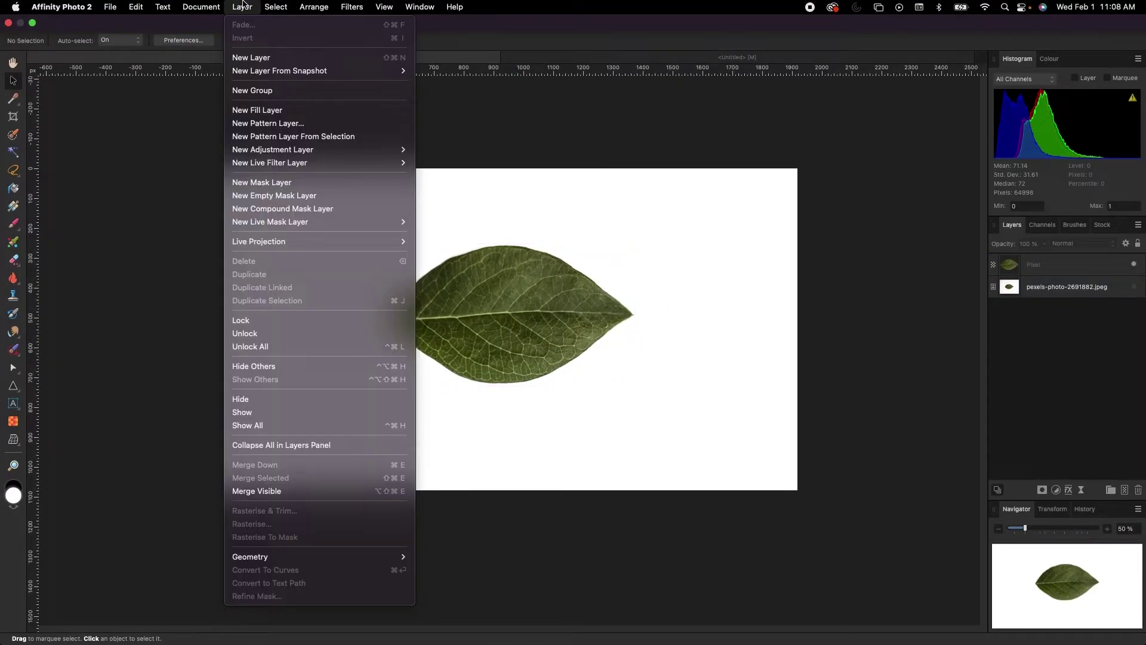
{"action": "left_click", "coordinate": [265, 110]}
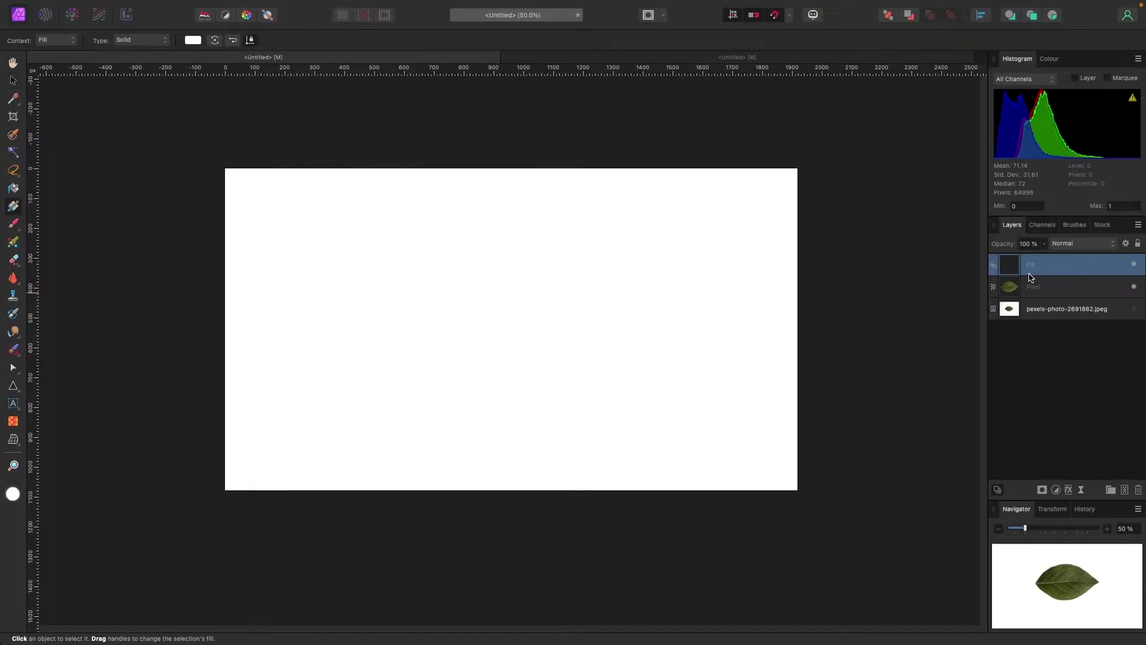
{"action": "left_click_drag", "start_coordinate": [1017, 269], "coordinate": [1016, 326]}
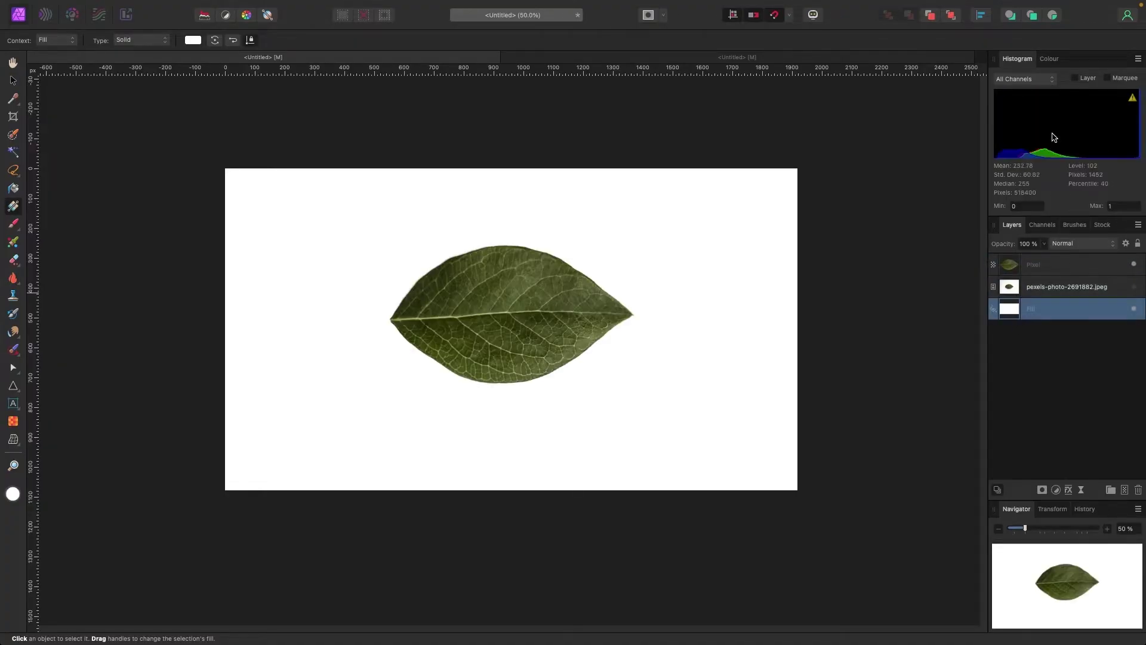
{"action": "left_click", "coordinate": [1049, 58]}
{"action": "mouse_move", "coordinate": [1068, 88]}
{"action": "left_mouse_down"}
{"action": "mouse_move", "coordinate": [1106, 119]}
{"action": "mouse_move", "coordinate": [1085, 92]}
{"action": "left_mouse_up"}
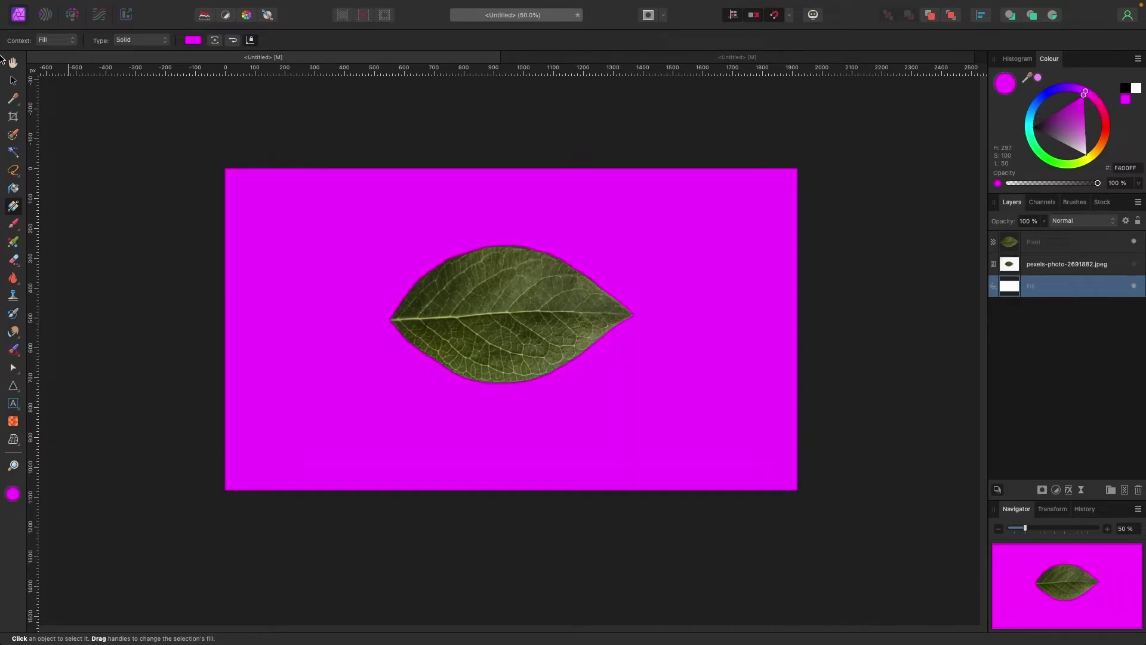
- Select the leaf layer and nudge the leaf to a new position
{"action": "left_click", "coordinate": [13, 79]}
{"action": "left_click_drag", "start_coordinate": [511, 346], "coordinate": [627, 381]}
{"action": "left_click", "coordinate": [1055, 489]}
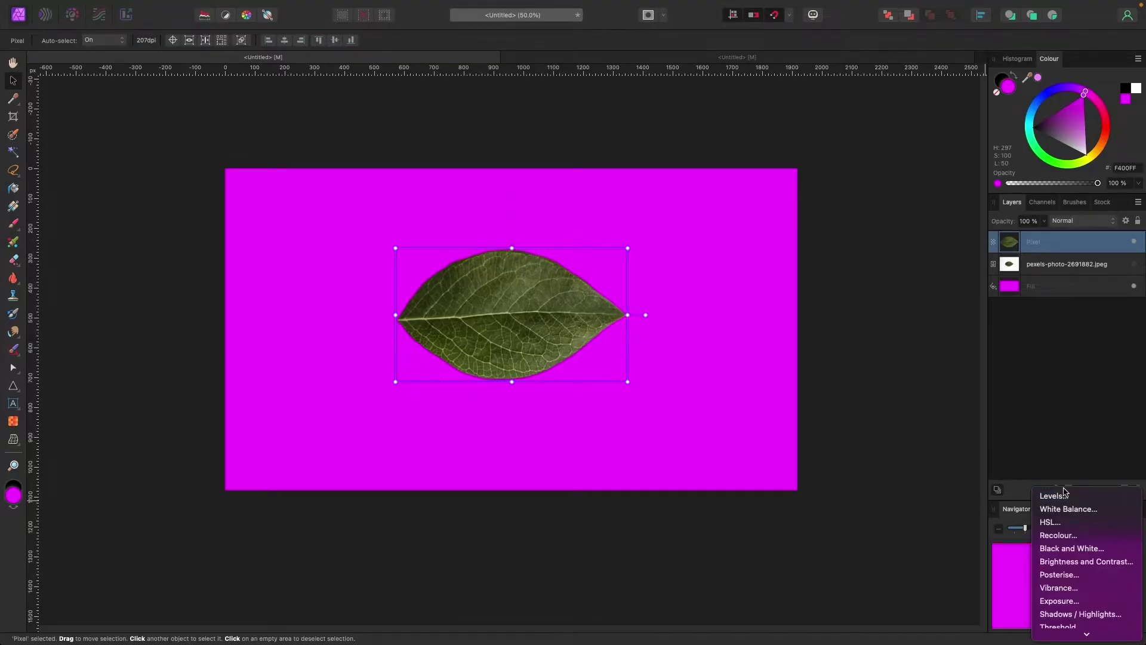
- Clip an HSL adjustment to the leaf layer and shift its hue about -85° toward deeper green
{"action": "left_click", "coordinate": [1062, 523]}
{"action": "left_click_drag", "start_coordinate": [1009, 241], "coordinate": [1007, 267]}
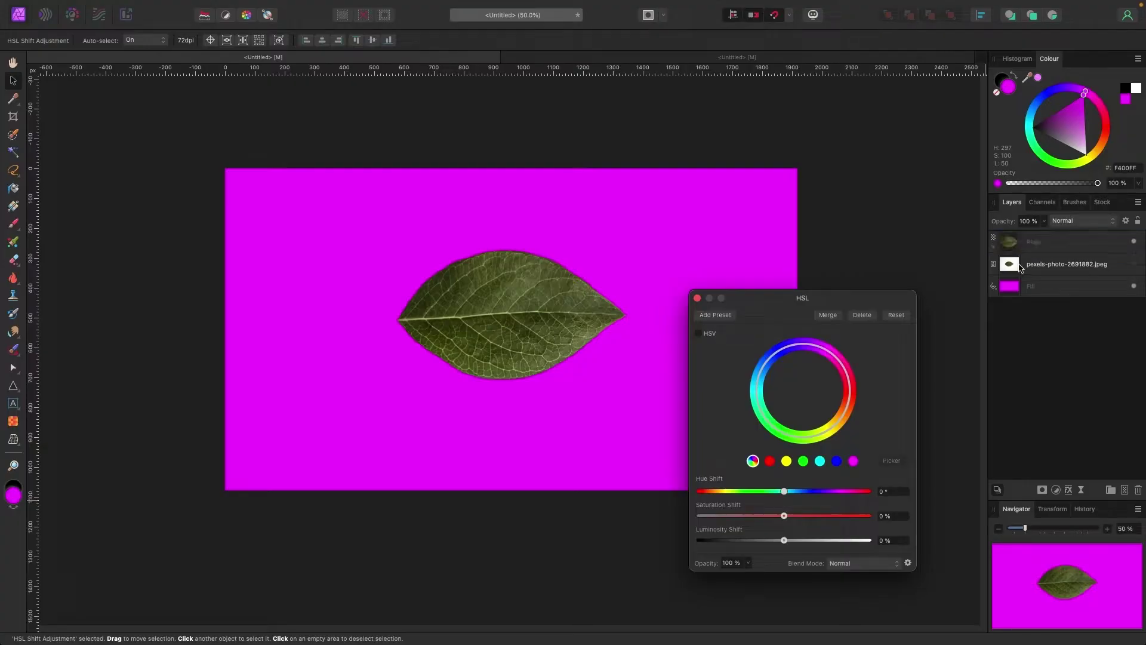
{"action": "left_click_drag", "start_coordinate": [784, 492], "coordinate": [807, 492]}
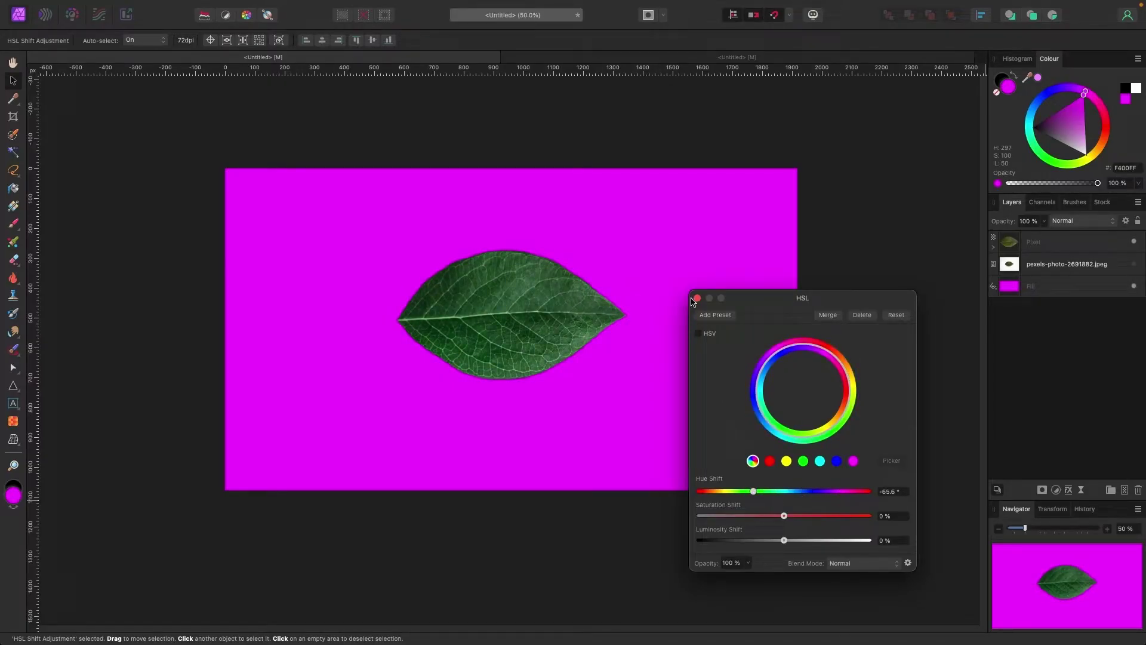
{"action": "left_click", "coordinate": [567, 319]}
- Reposition the leaf, deselect it, and switch to the fashion photo document
{"action": "left_click_drag", "start_coordinate": [645, 315], "coordinate": [599, 330]}
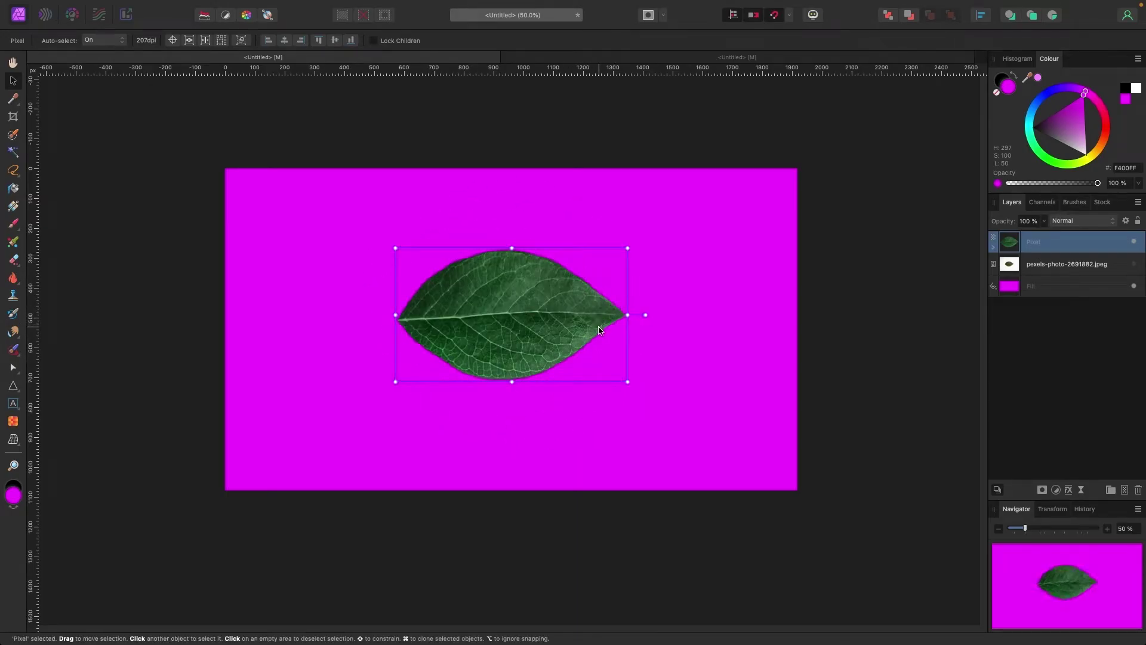
{"action": "left_click", "coordinate": [109, 136]}
{"action": "left_click", "coordinate": [572, 60]}
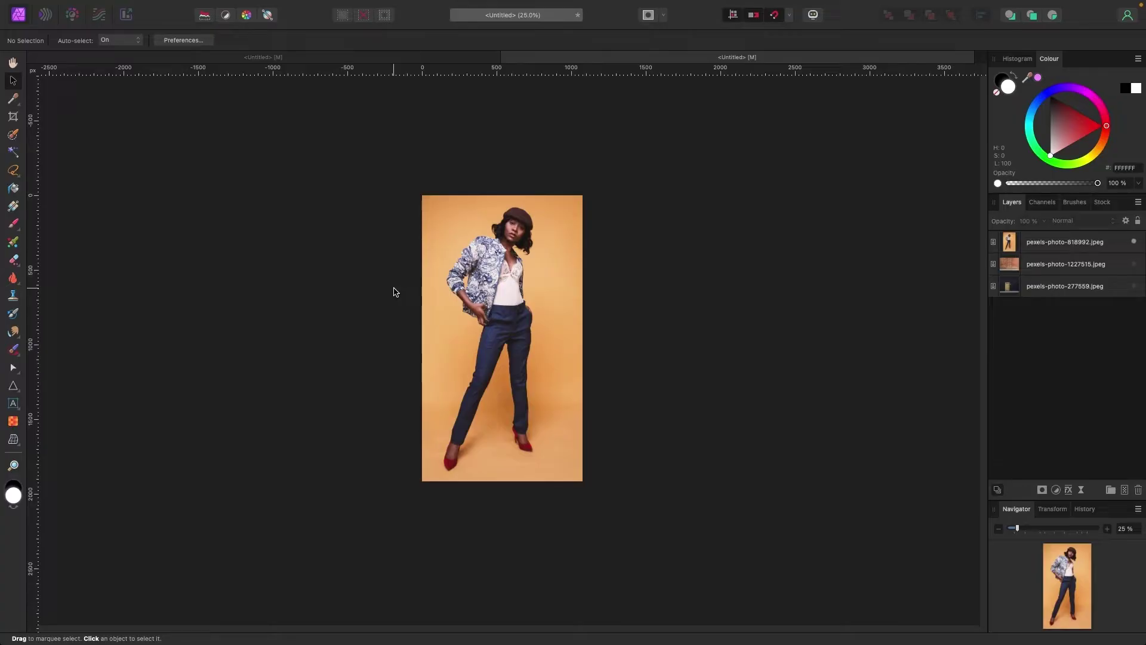
- Zoom in on the fashion photo and select the pexels-photo-818992.jpeg layer
{"action": "key", "text": "ctrl+plus"}
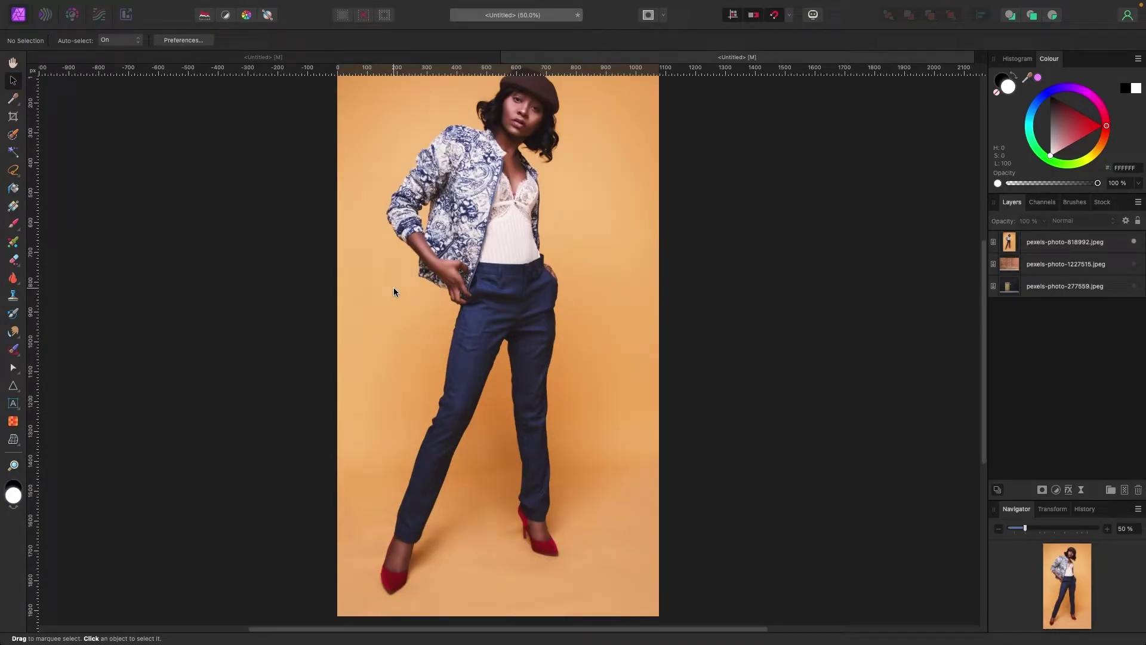
{"action": "scroll", "coordinate": [430, 310], "scroll_direction": "up", "scroll_amount": 2}
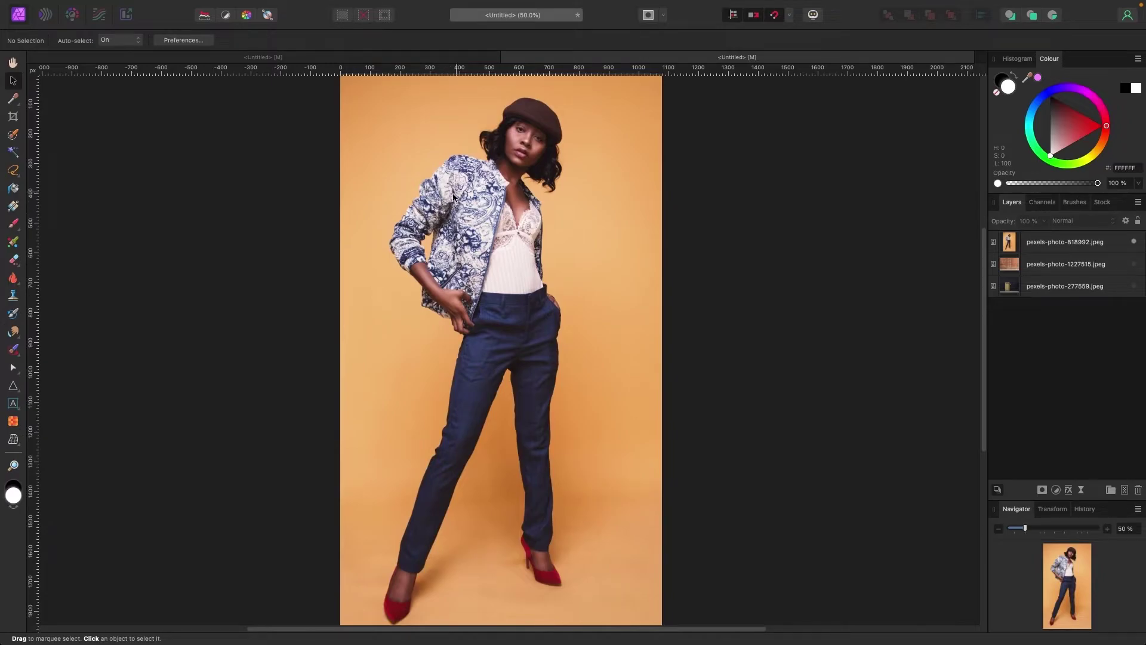
{"action": "left_click", "coordinate": [1057, 241]}
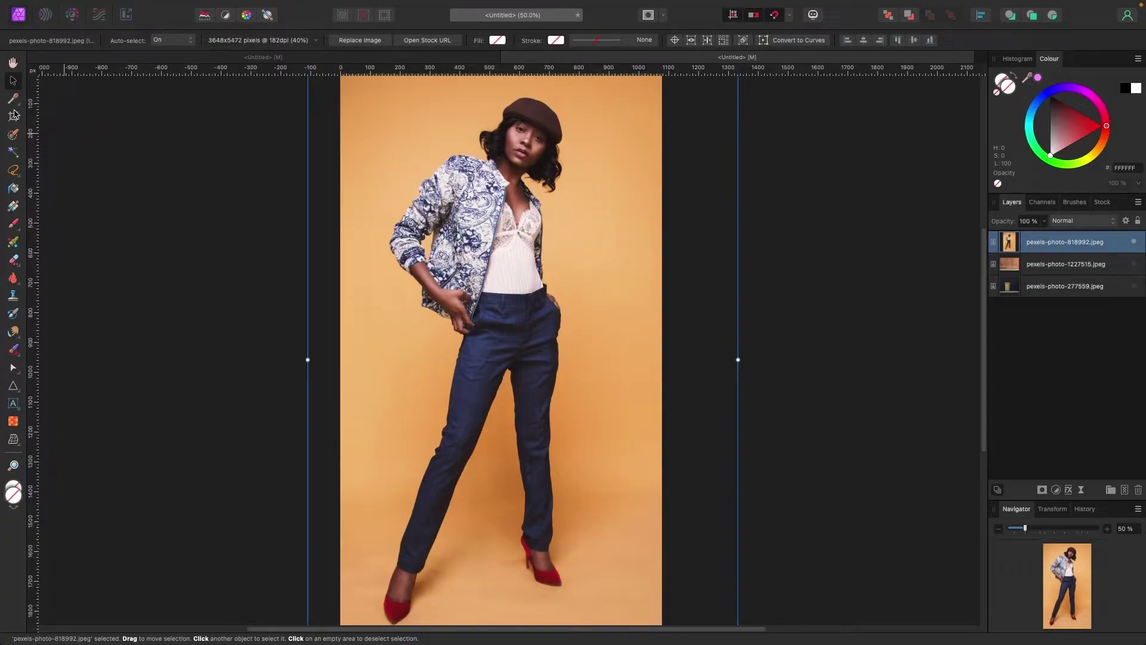
- Paint a selection over both trouser legs and shoes with the Selection Brush
{"action": "left_click", "coordinate": [13, 134]}
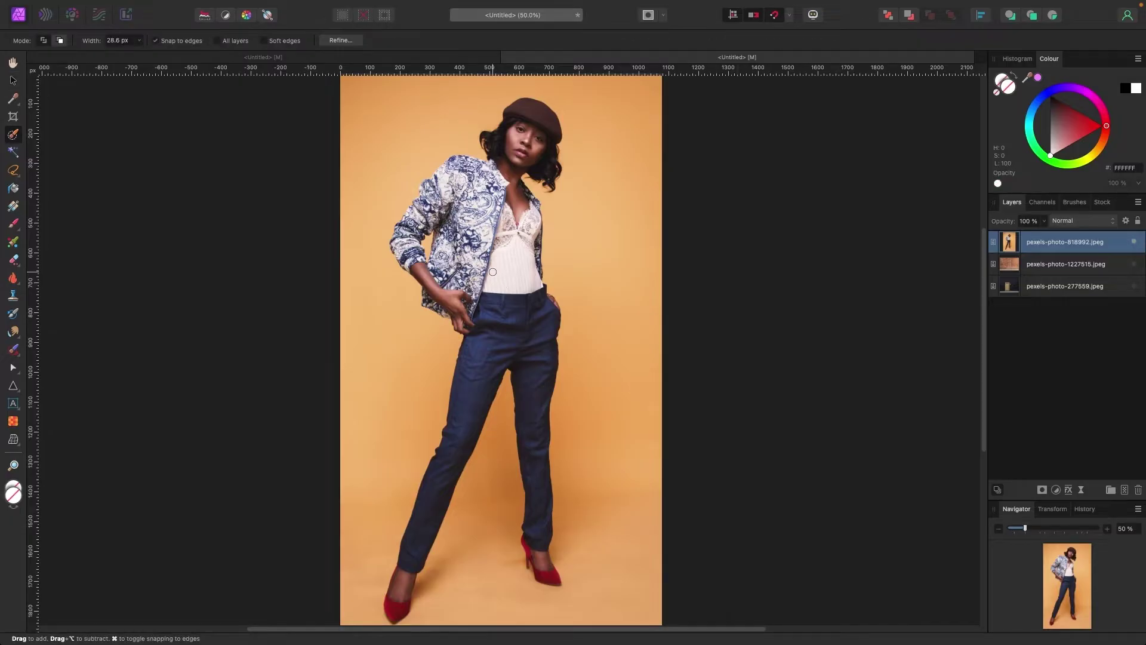
{"action": "key", "text": "bracketright"}
{"action": "key", "text": "bracketright"}
{"action": "key", "text": "bracketright"}
{"action": "scroll", "coordinate": [486, 328], "scroll_direction": "down", "scroll_amount": 2}
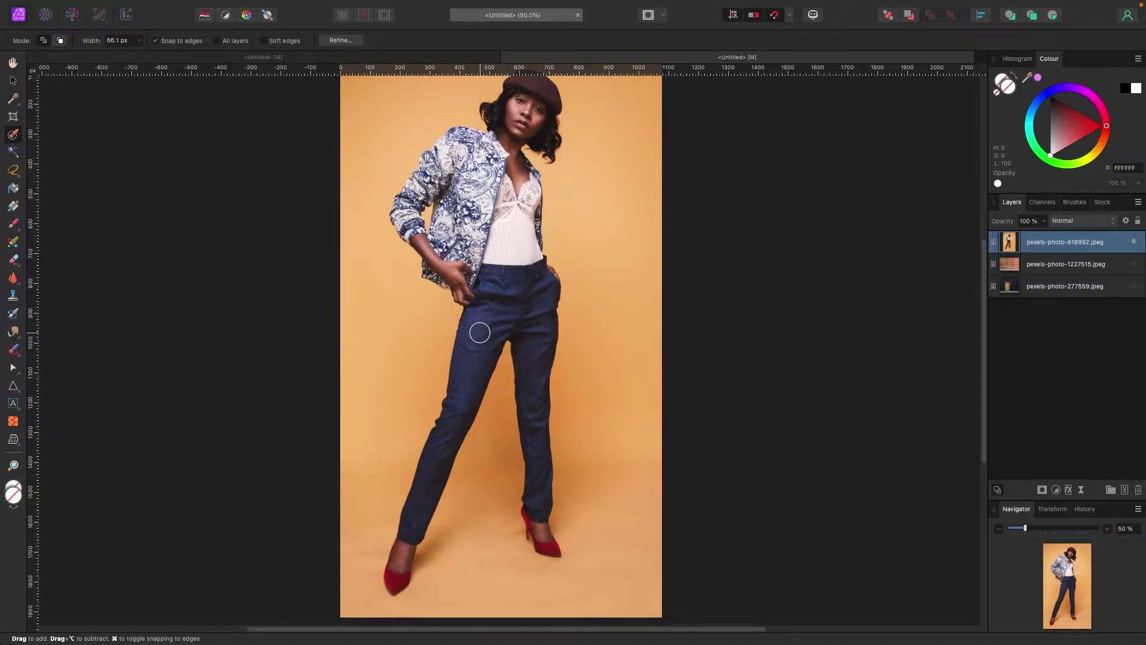
{"action": "key", "text": "bracketleft"}
{"action": "key", "text": "bracketleft"}
{"action": "mouse_move", "coordinate": [473, 340]}
{"action": "left_mouse_down"}
{"action": "mouse_move", "coordinate": [478, 360]}
{"action": "mouse_move", "coordinate": [422, 476]}
{"action": "mouse_move", "coordinate": [393, 588]}
{"action": "left_mouse_up"}
{"action": "mouse_move", "coordinate": [495, 318]}
{"action": "left_mouse_down"}
{"action": "mouse_move", "coordinate": [542, 351]}
{"action": "mouse_move", "coordinate": [539, 511]}
{"action": "mouse_move", "coordinate": [547, 498]}
{"action": "left_mouse_up"}
- At 100%, add the white bodysuit, lace top, face, hair and hat with a ~29 px brush
{"action": "scroll", "coordinate": [540, 477], "scroll_direction": "up", "scroll_amount": 2}
{"action": "mouse_move", "coordinate": [519, 430]}
{"action": "left_mouse_down"}
{"action": "mouse_move", "coordinate": [483, 325]}
{"action": "mouse_move", "coordinate": [465, 320]}
{"action": "mouse_move", "coordinate": [468, 216]}
{"action": "left_mouse_up"}
{"action": "scroll", "coordinate": [469, 216], "scroll_direction": "up", "scroll_amount": 2}
{"action": "key", "text": "super+1"}
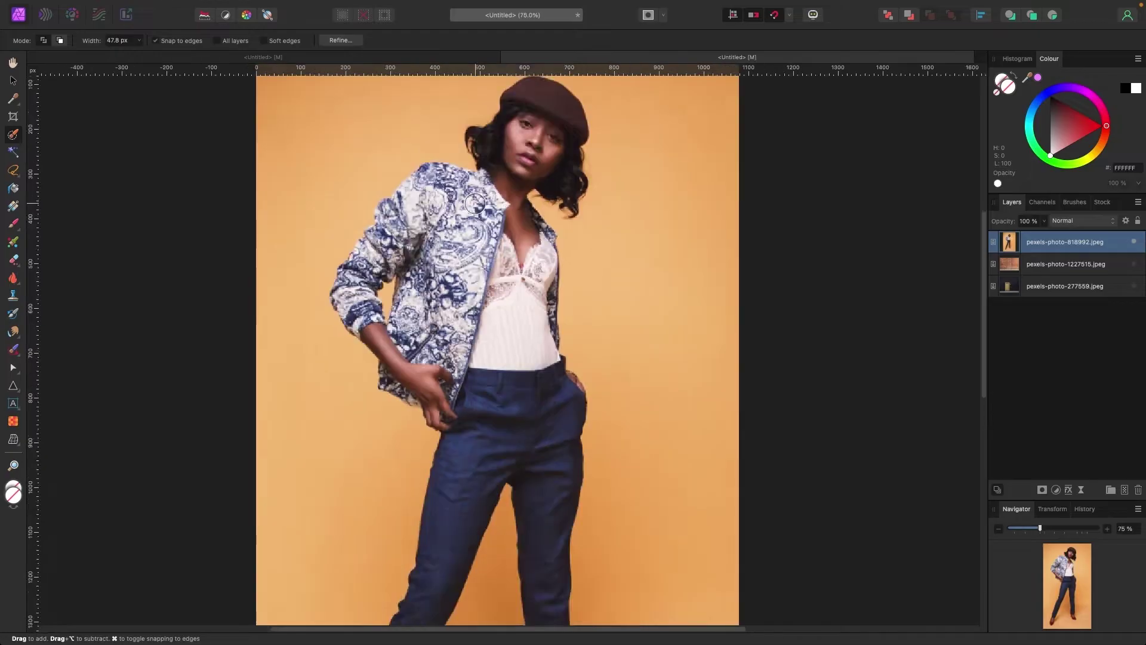
{"action": "scroll", "coordinate": [475, 203], "scroll_direction": "up", "scroll_amount": 3}
{"action": "scroll", "coordinate": [465, 220], "scroll_direction": "left", "scroll_amount": 3}
{"action": "key", "text": "bracketleft"}
{"action": "key", "text": "bracketleft"}
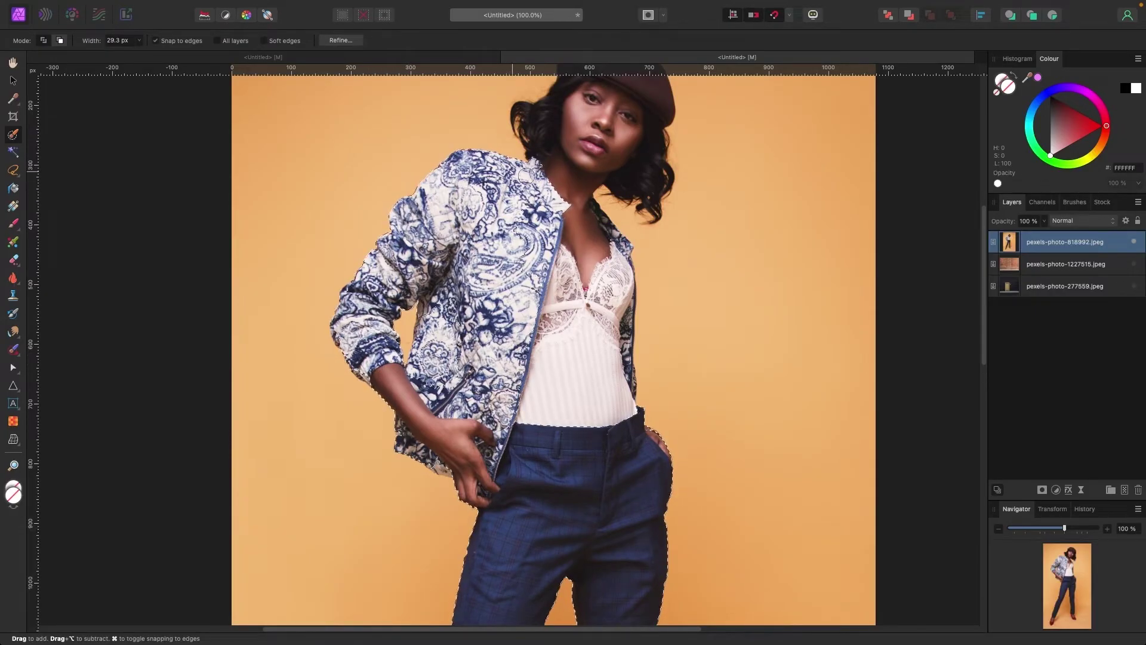
{"action": "left_click_drag", "start_coordinate": [579, 279], "coordinate": [575, 400]}
{"action": "scroll", "coordinate": [577, 231], "scroll_direction": "up", "scroll_amount": 2}
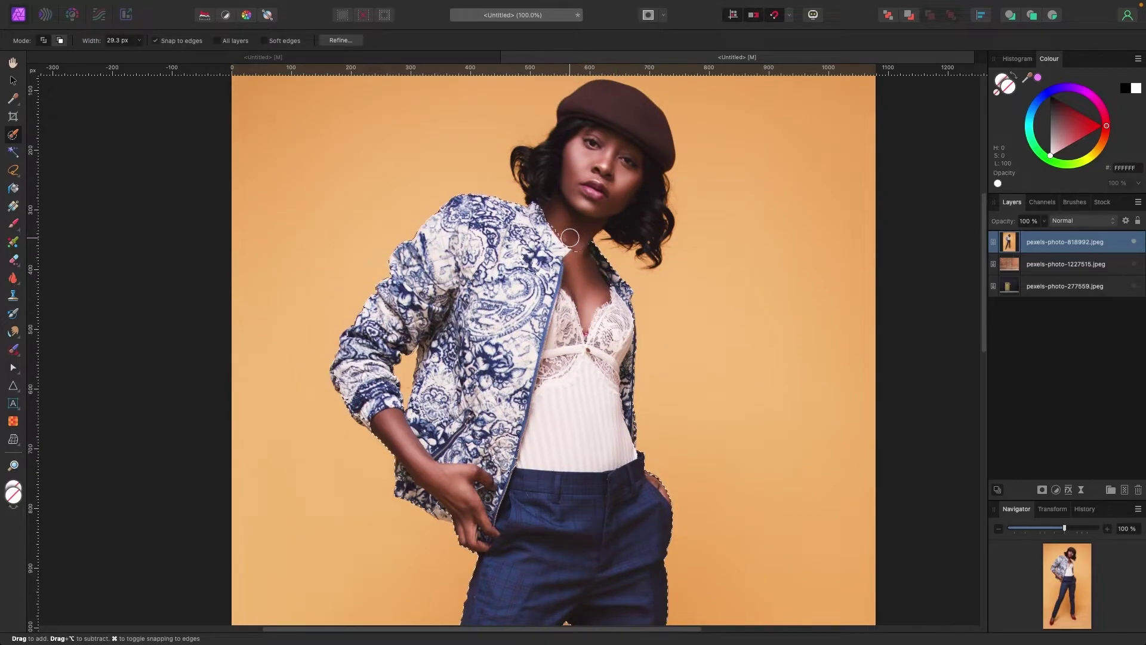
{"action": "mouse_move", "coordinate": [582, 156]}
{"action": "left_mouse_down"}
{"action": "mouse_move", "coordinate": [598, 102]}
{"action": "mouse_move", "coordinate": [632, 134]}
{"action": "mouse_move", "coordinate": [622, 169]}
{"action": "mouse_move", "coordinate": [540, 172]}
{"action": "left_mouse_up"}
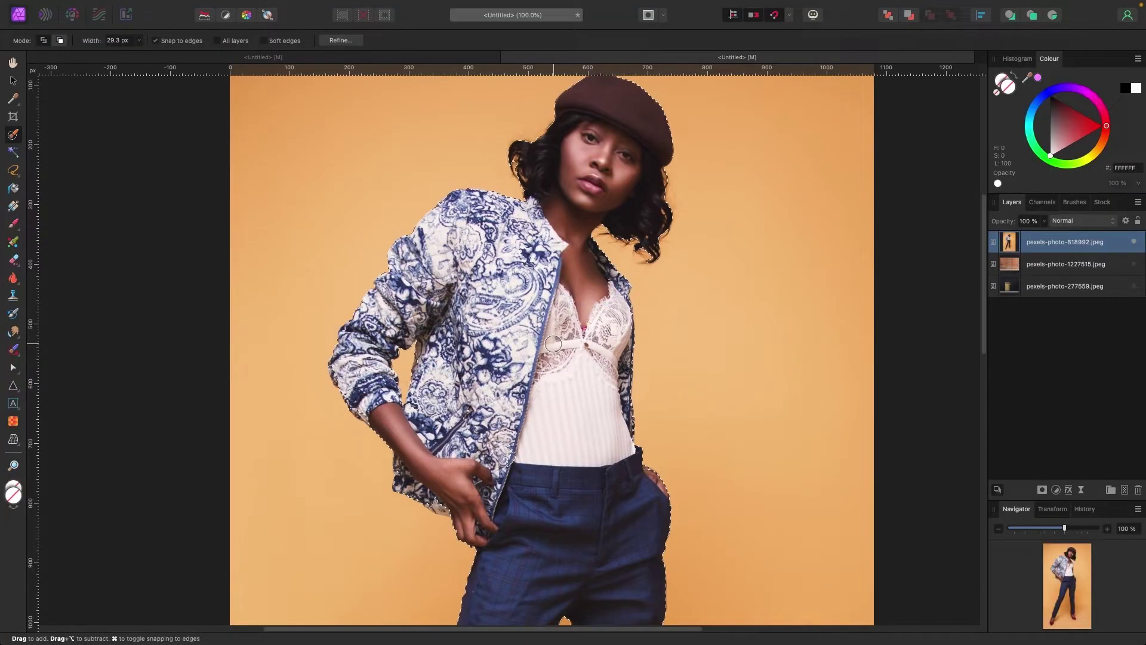
{"action": "scroll", "coordinate": [552, 343], "scroll_direction": "down", "scroll_amount": 3}
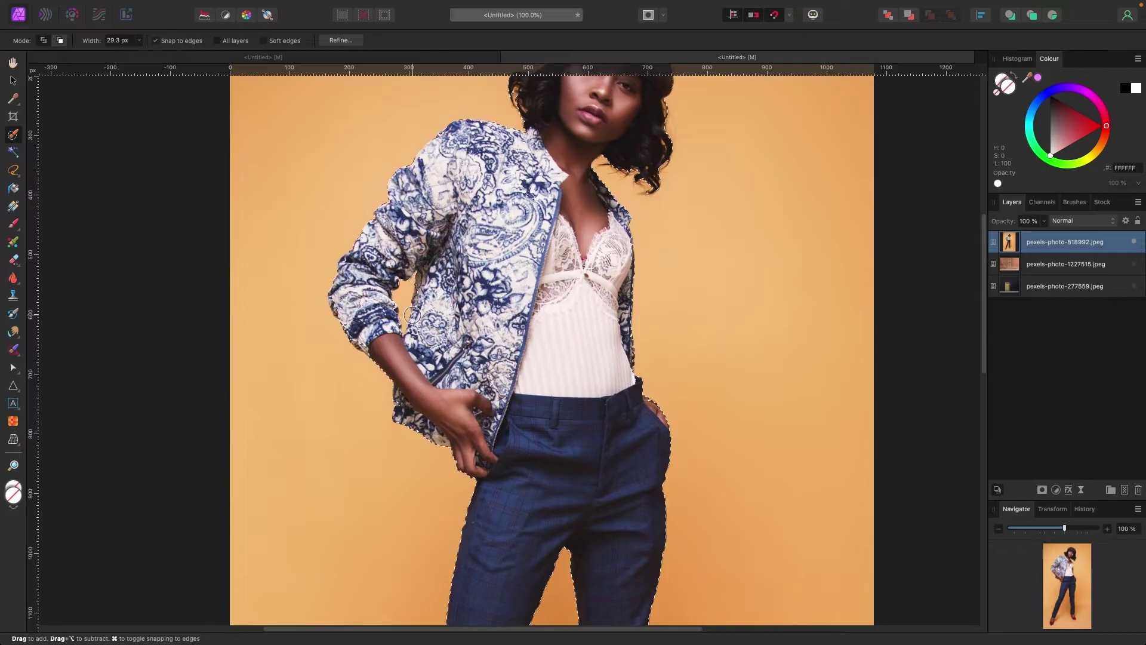
- Zoom to 200% and shrink the selection brush to 8 px for fine edges
{"action": "key", "text": "super+2"}
{"action": "scroll", "coordinate": [413, 315], "scroll_direction": "left", "scroll_amount": 5}
{"action": "scroll", "coordinate": [413, 315], "scroll_direction": "up", "scroll_amount": 3}
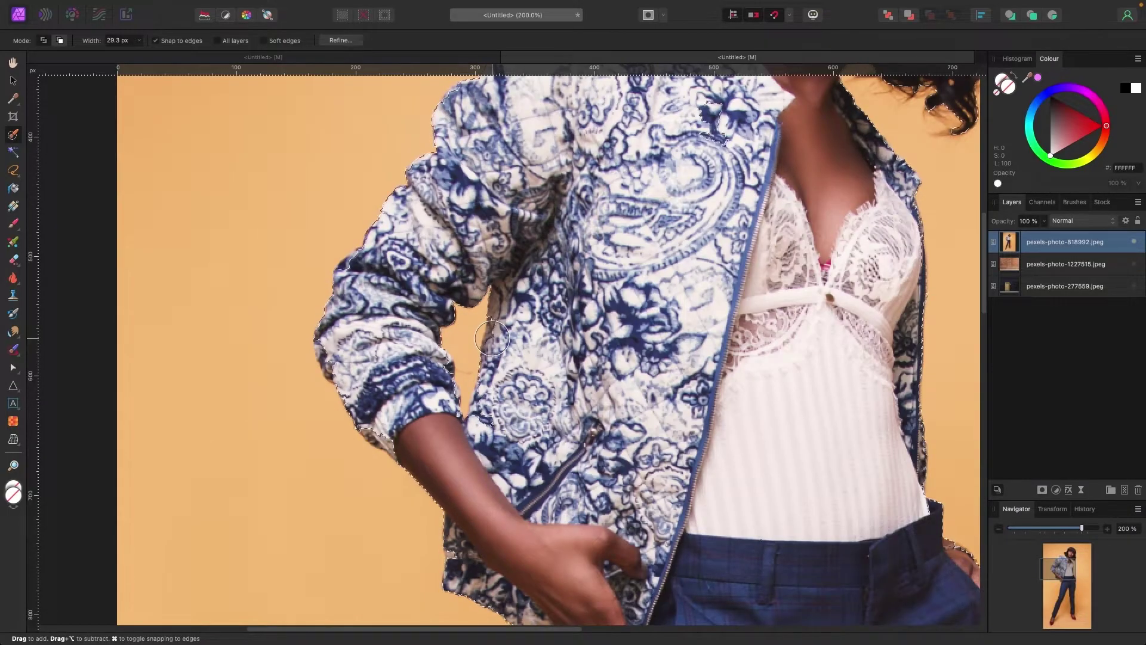
{"action": "key", "text": "bracketleft"}
{"action": "key", "text": "bracketleft"}
{"action": "key", "text": "bracketleft"}
{"action": "key", "text": "bracketleft"}
- Touch up the painted selection, switching the brush between subtracting and adding
{"action": "left_click", "coordinate": [60, 40]}
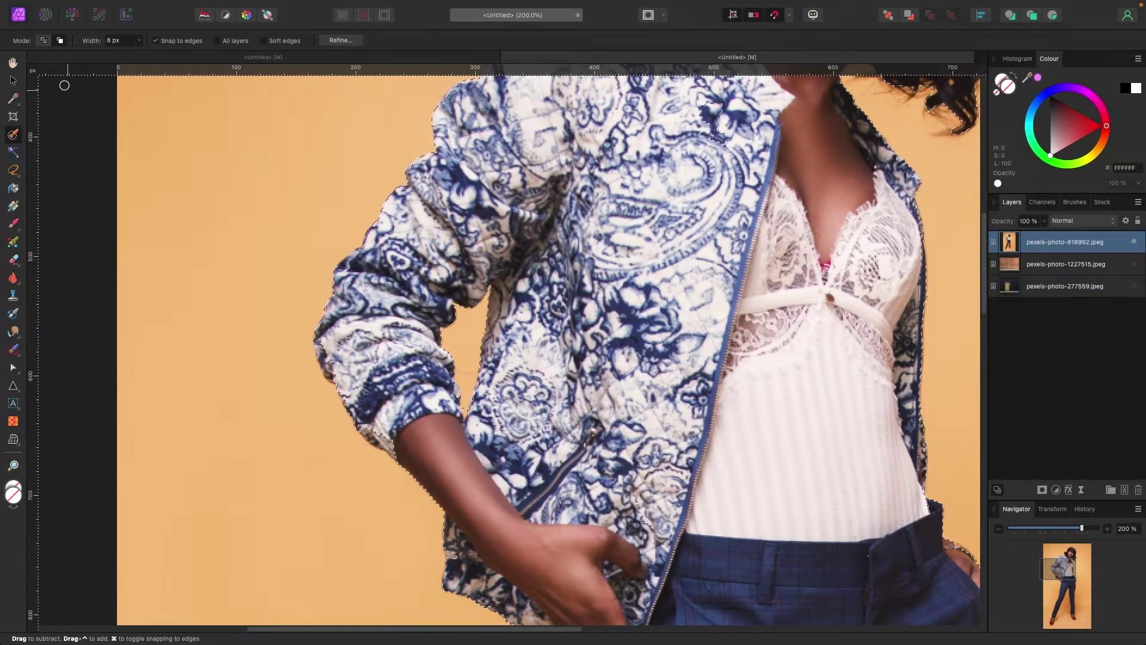
{"action": "left_click", "coordinate": [43, 40]}
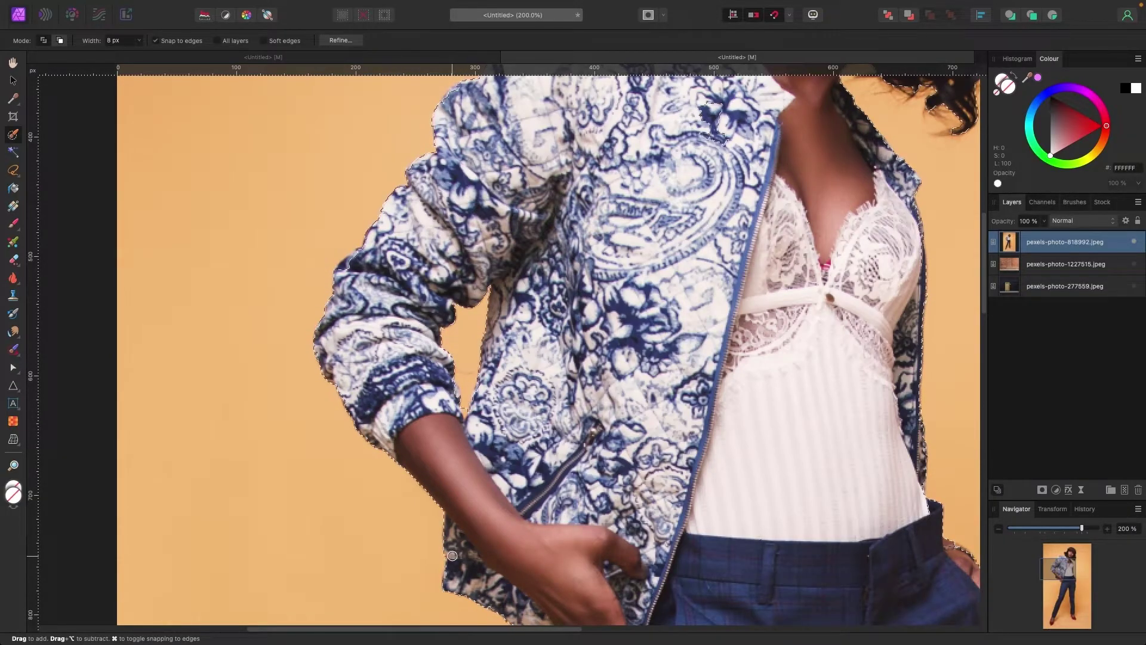
{"action": "scroll", "coordinate": [545, 536], "scroll_direction": "up", "scroll_amount": 5}
{"action": "scroll", "coordinate": [545, 536], "scroll_direction": "right", "scroll_amount": 4}
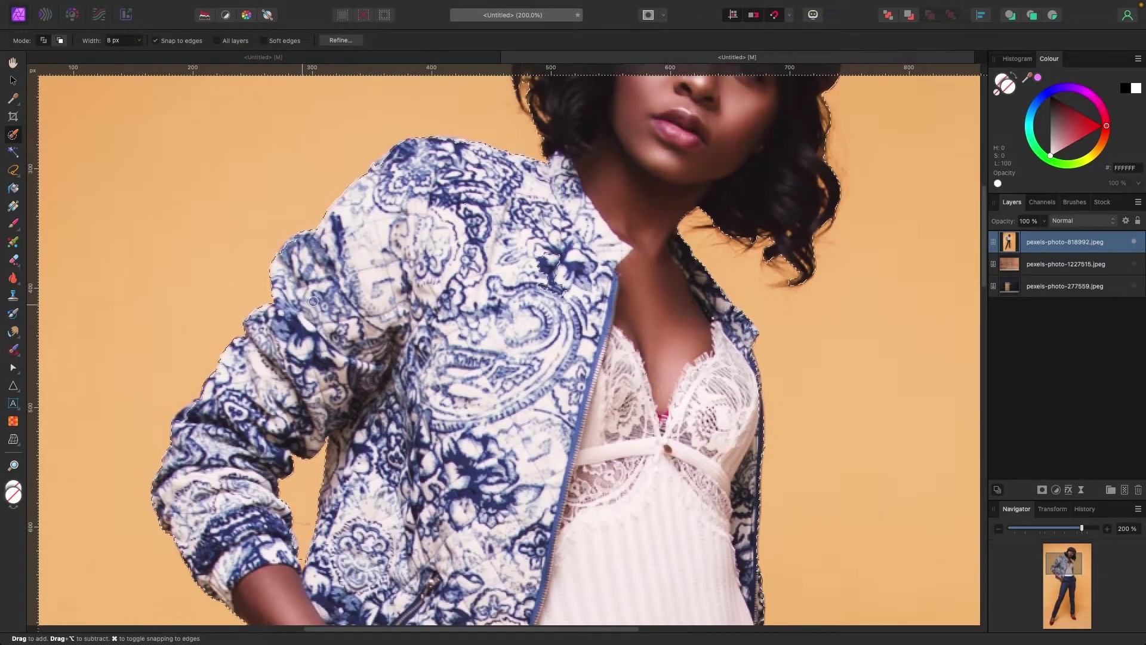
{"action": "scroll", "coordinate": [399, 280], "scroll_direction": "up", "scroll_amount": 1}
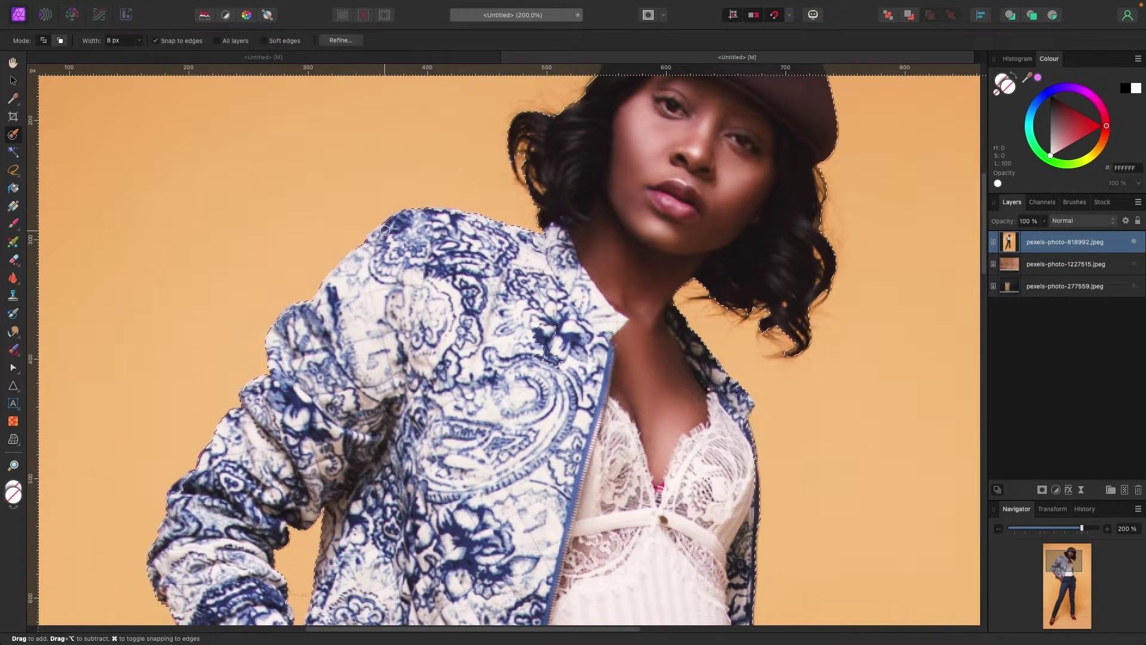
- Pan down the legs and zoom out to review the woman's whole selected figure
{"action": "scroll", "coordinate": [666, 338], "scroll_direction": "down", "scroll_amount": 2}
{"action": "scroll", "coordinate": [666, 337], "scroll_direction": "down", "scroll_amount": 8}
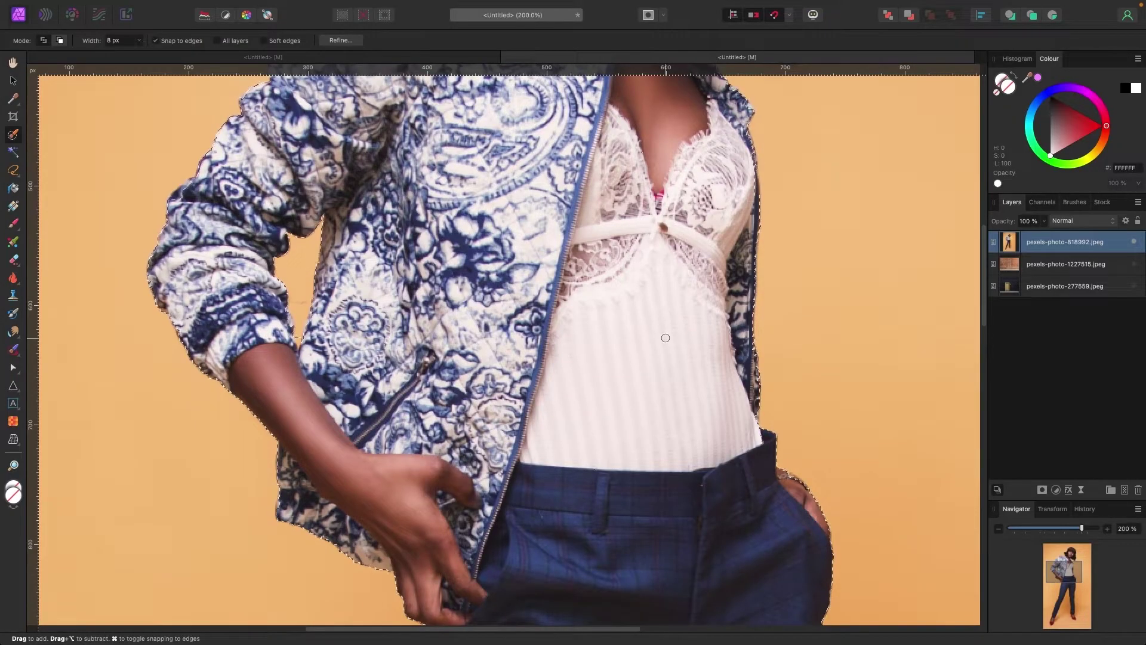
{"action": "scroll", "coordinate": [761, 371], "scroll_direction": "down", "scroll_amount": 1}
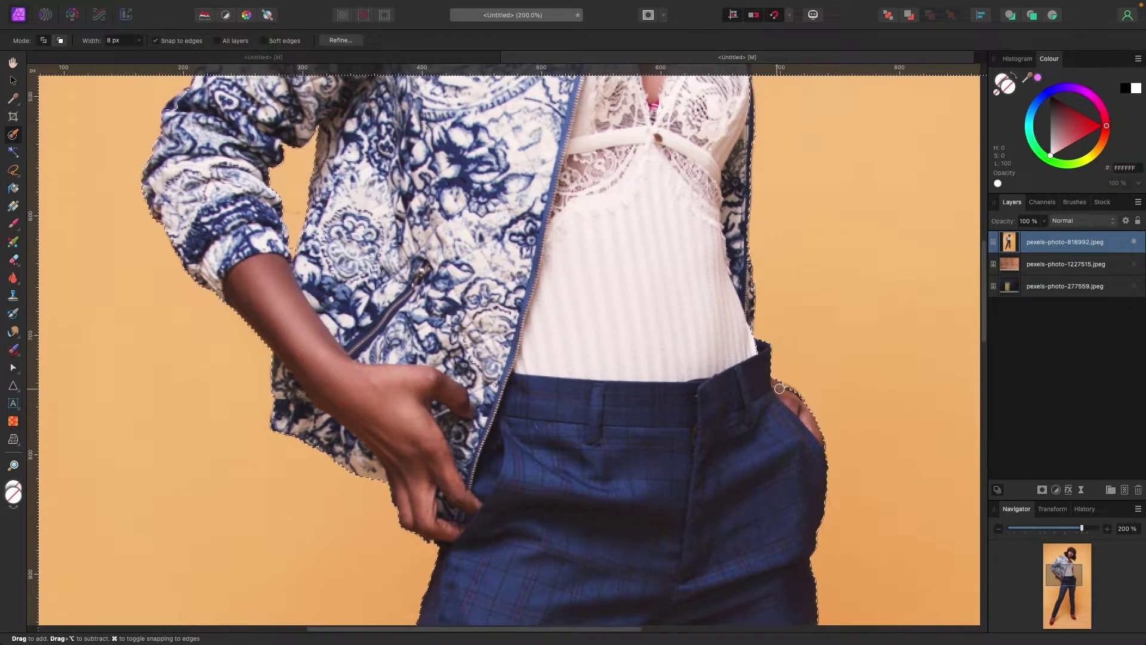
{"action": "scroll", "coordinate": [752, 382], "scroll_direction": "down", "scroll_amount": 9}
{"action": "scroll", "coordinate": [750, 388], "scroll_direction": "down", "scroll_amount": 18}
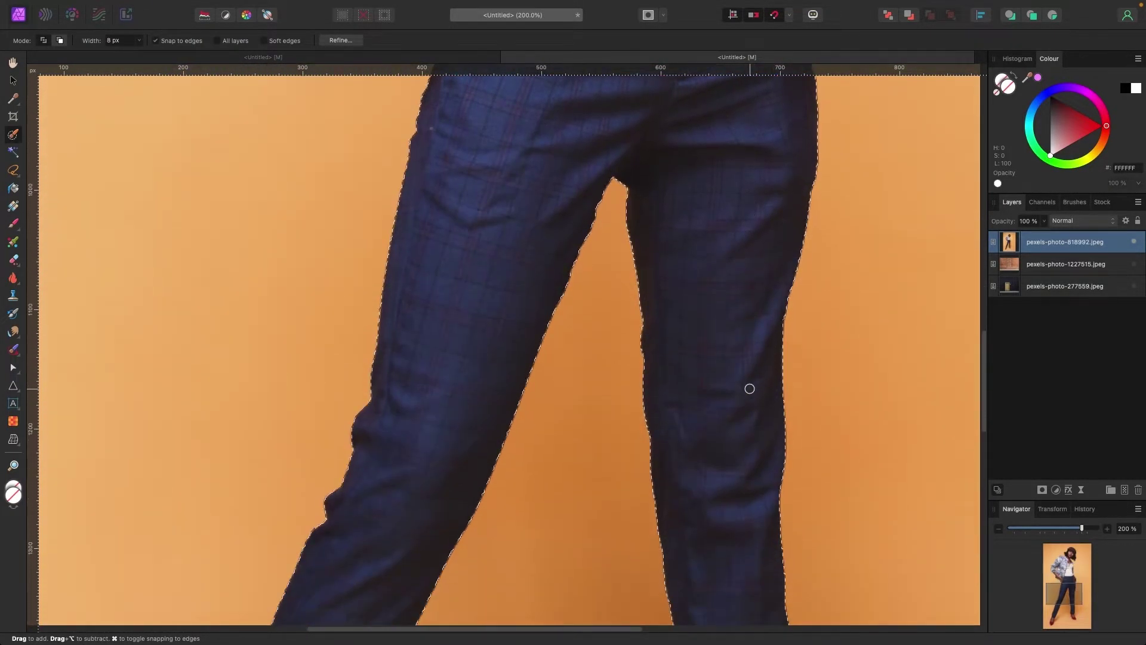
{"action": "key", "text": "super+1"}
{"action": "key", "text": "super+minus"}
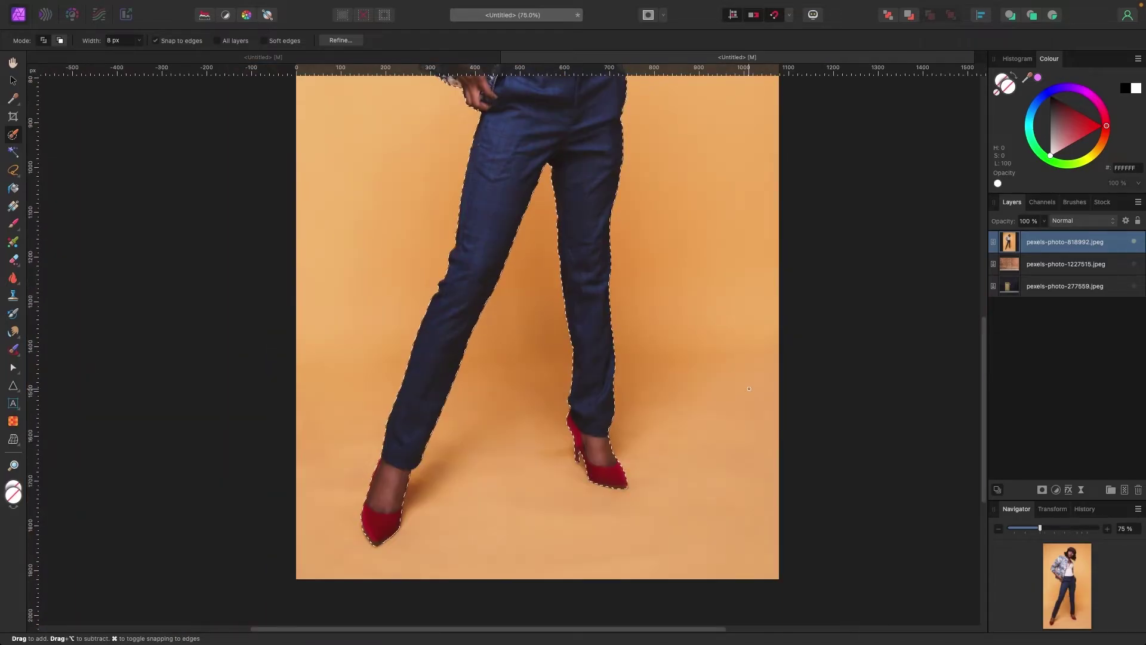
{"action": "scroll", "coordinate": [749, 389], "scroll_direction": "up", "scroll_amount": 10}
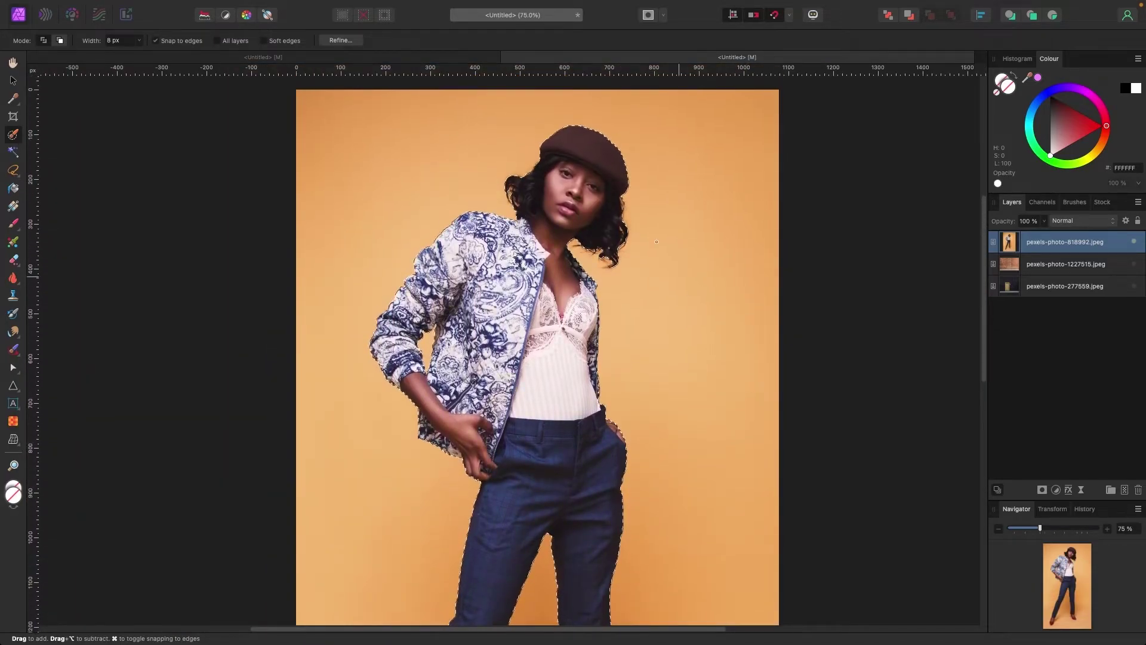
- Open Refine Selection, move its panel aside and zoom in on the face and hat
{"action": "left_click", "coordinate": [340, 40]}
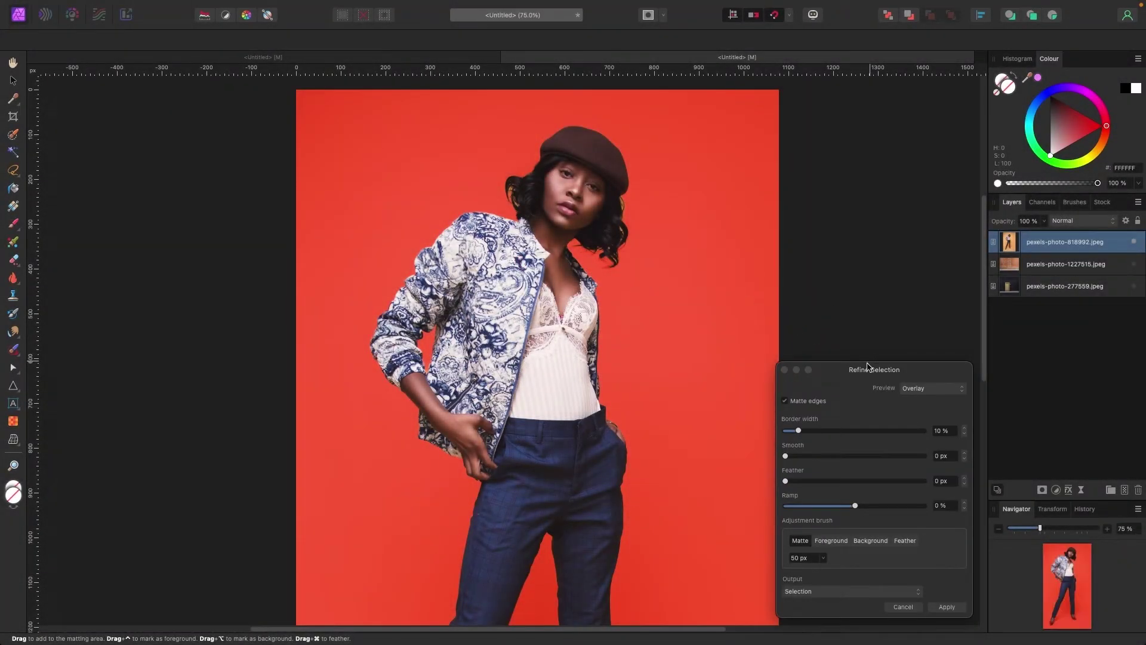
{"action": "left_click_drag", "start_coordinate": [867, 367], "coordinate": [823, 236]}
{"action": "key", "text": "super+plus"}
{"action": "key", "text": "super+plus"}
{"action": "scroll", "coordinate": [507, 188], "scroll_direction": "up", "scroll_amount": 5}
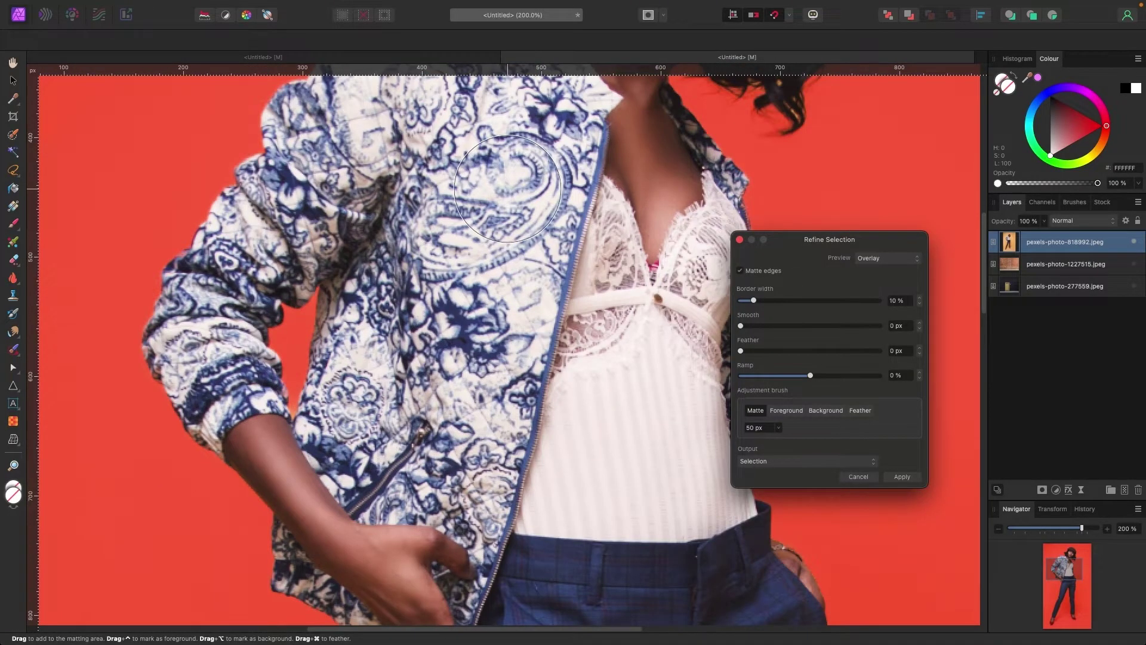
{"action": "key", "text": "super+plus"}
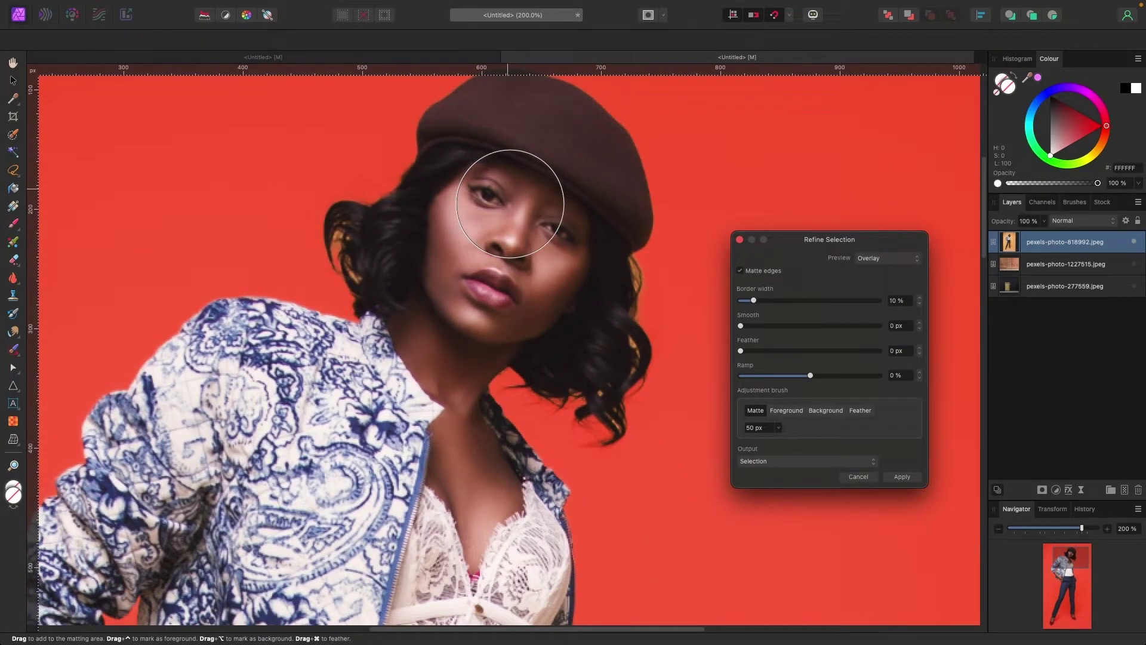
{"action": "scroll", "coordinate": [511, 203], "scroll_direction": "left", "scroll_amount": 5}
{"action": "scroll", "coordinate": [510, 204], "scroll_direction": "down", "scroll_amount": 3}
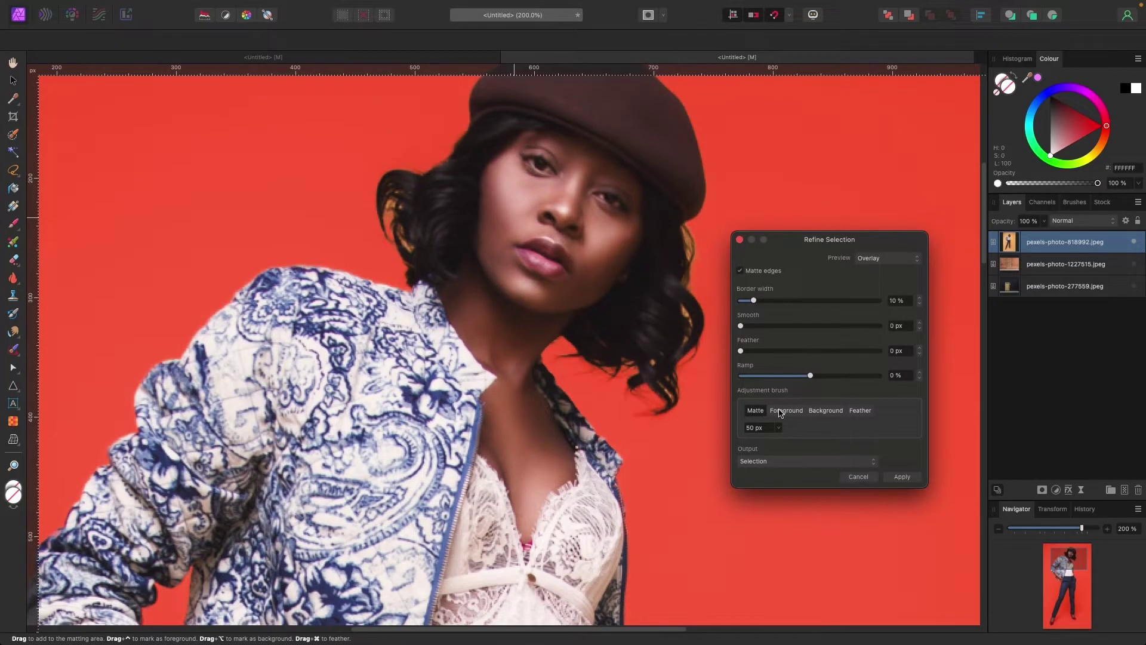
{"action": "scroll", "coordinate": [657, 200], "scroll_direction": "right", "scroll_amount": 2}
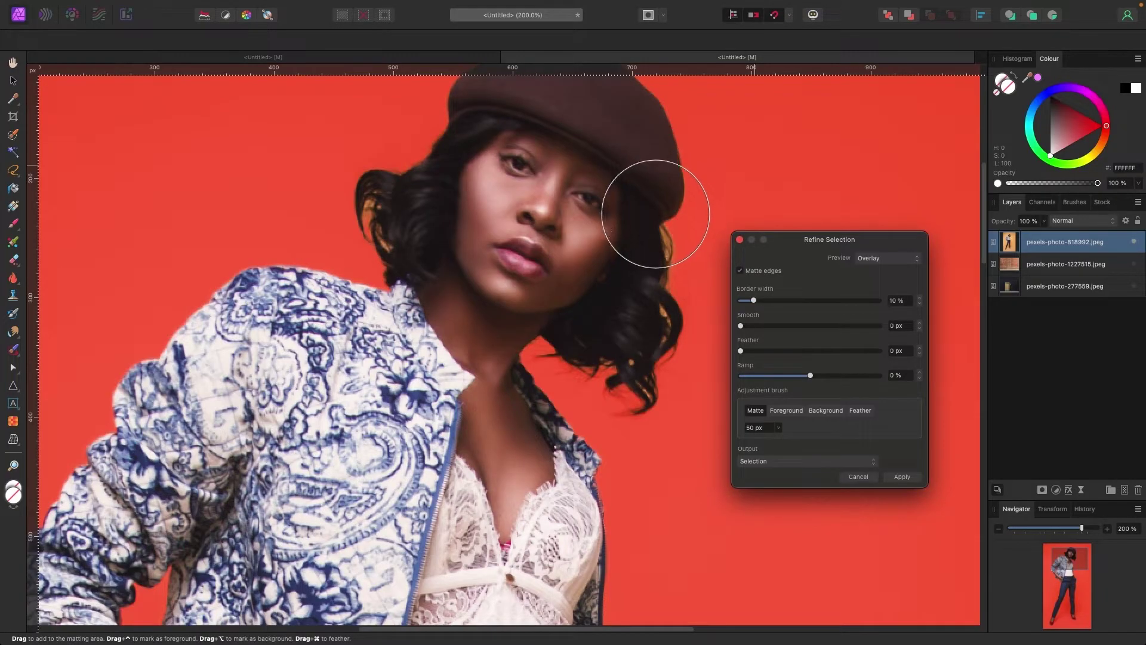
- Paint matte with a 34 px brush along the curly hair on both sides of the hat
{"action": "key", "text": "]"}
{"action": "key", "text": "["}
{"action": "key", "text": "["}
{"action": "key", "text": "["}
{"action": "key", "text": "["}
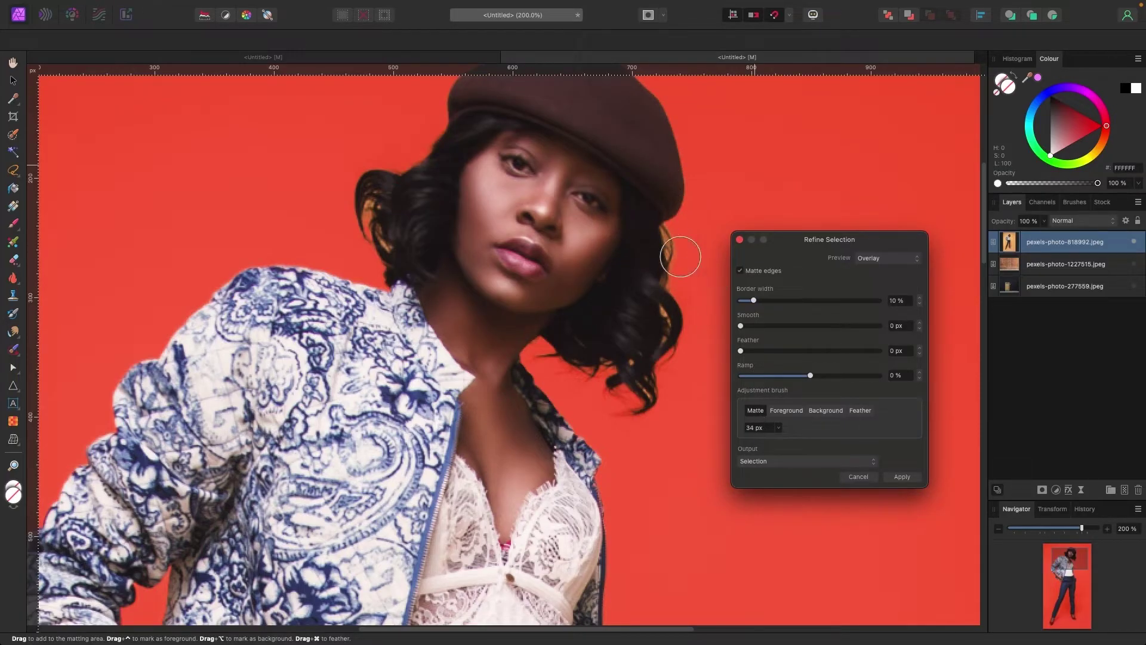
{"action": "mouse_move", "coordinate": [671, 236]}
{"action": "left_mouse_down"}
{"action": "mouse_move", "coordinate": [668, 327]}
{"action": "mouse_move", "coordinate": [645, 394]}
{"action": "mouse_move", "coordinate": [569, 359]}
{"action": "mouse_move", "coordinate": [651, 408]}
{"action": "mouse_move", "coordinate": [665, 332]}
{"action": "left_mouse_up"}
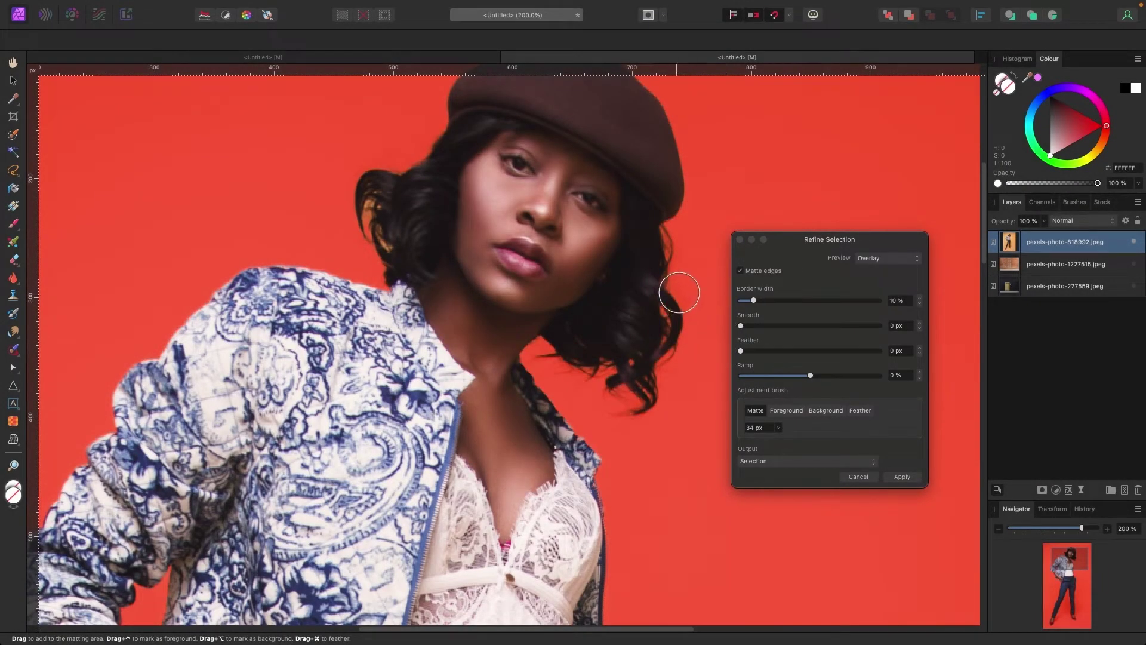
{"action": "left_click_drag", "start_coordinate": [665, 236], "coordinate": [670, 265]}
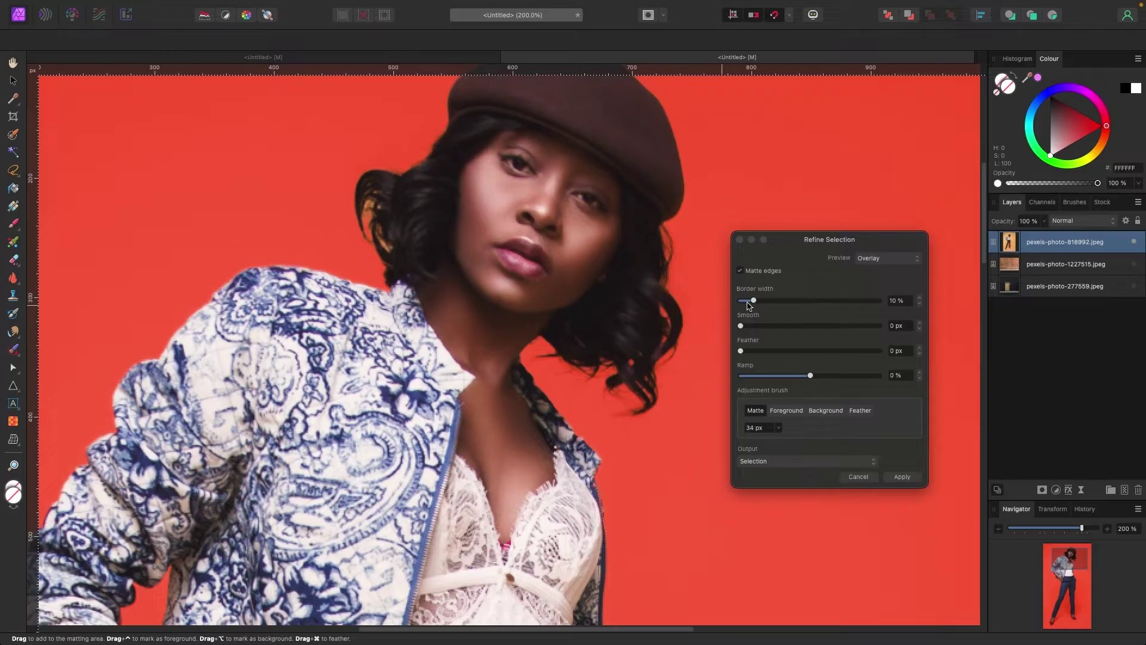
{"action": "mouse_move", "coordinate": [340, 205]}
{"action": "left_mouse_down"}
{"action": "mouse_move", "coordinate": [409, 143]}
{"action": "mouse_move", "coordinate": [356, 203]}
{"action": "mouse_move", "coordinate": [367, 251]}
{"action": "mouse_move", "coordinate": [385, 265]}
{"action": "mouse_move", "coordinate": [352, 241]}
{"action": "left_mouse_up"}
{"action": "scroll", "coordinate": [275, 176], "scroll_direction": "left", "scroll_amount": 3}
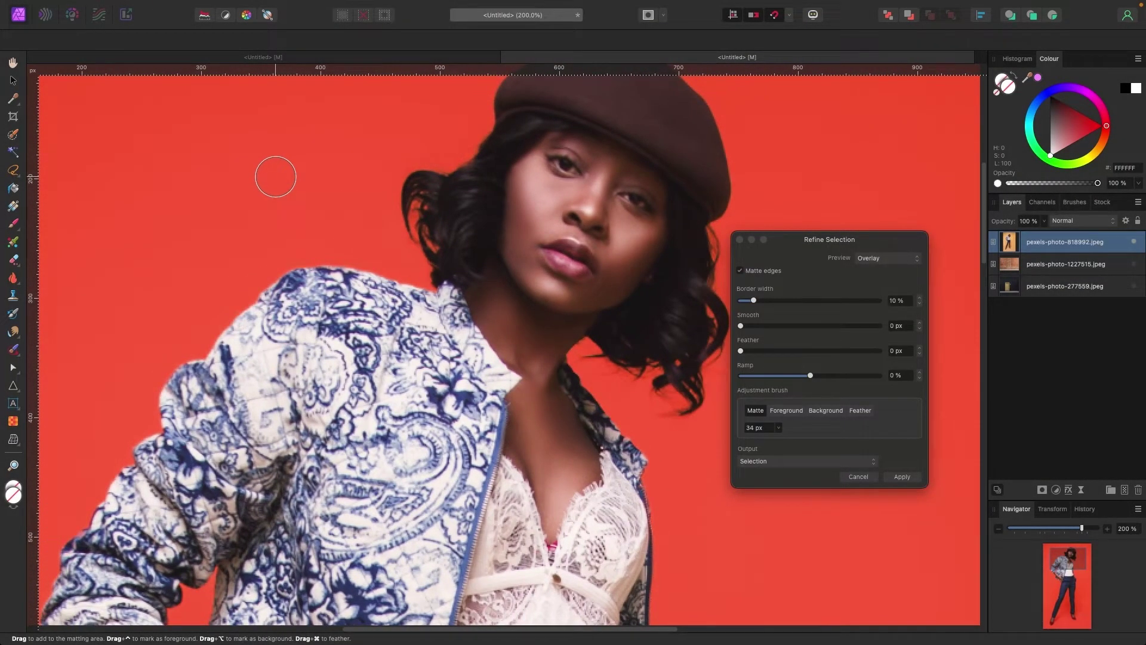
{"action": "key", "text": "super+minus"}
{"action": "key", "text": "super+minus"}
{"action": "key", "text": "super+minus"}
- Preview the cutout against Black matte, then White matte, then return to Overlay
{"action": "scroll", "coordinate": [277, 177], "scroll_direction": "down", "scroll_amount": 3}
{"action": "left_click", "coordinate": [878, 259]}
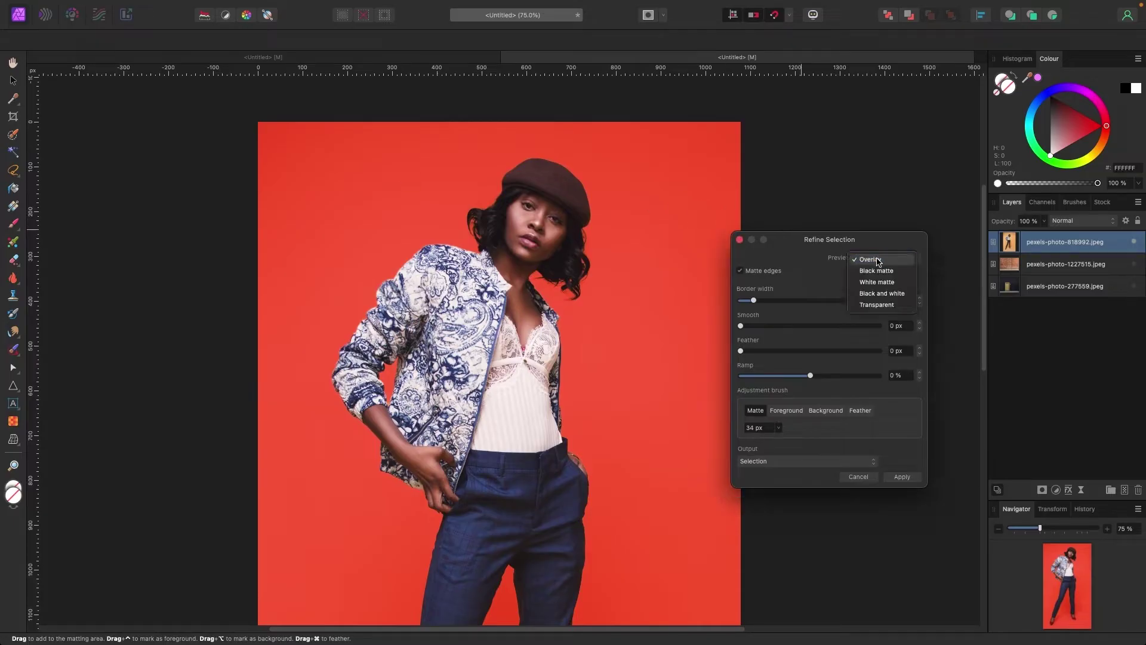
{"action": "left_click", "coordinate": [876, 270]}
{"action": "scroll", "coordinate": [678, 228], "scroll_direction": "down", "scroll_amount": 3}
{"action": "scroll", "coordinate": [678, 228], "scroll_direction": "up", "scroll_amount": 2}
{"action": "left_click", "coordinate": [880, 259]}
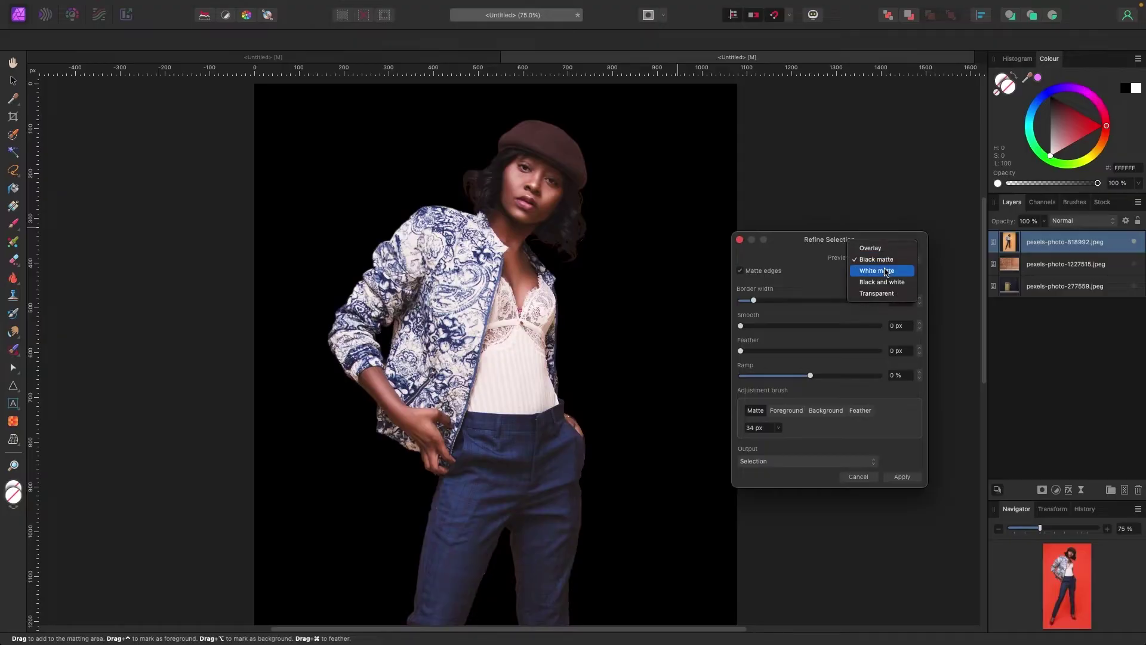
{"action": "left_click", "coordinate": [887, 272]}
{"action": "scroll", "coordinate": [587, 257], "scroll_direction": "down", "scroll_amount": 2}
{"action": "scroll", "coordinate": [587, 257], "scroll_direction": "up", "scroll_amount": 2}
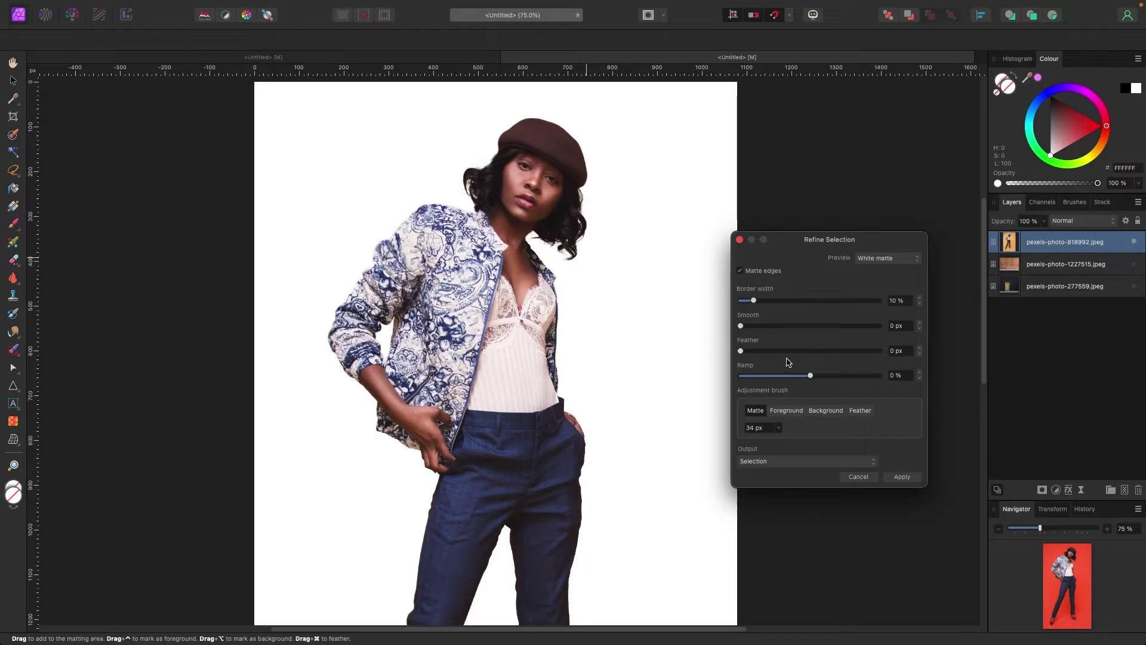
{"action": "left_click", "coordinate": [873, 259]}
{"action": "left_click", "coordinate": [873, 234]}
- Set Feather to 0.3 px and try a negative Ramp before returning it to 0%
{"action": "left_click_drag", "start_coordinate": [745, 353], "coordinate": [811, 353]}
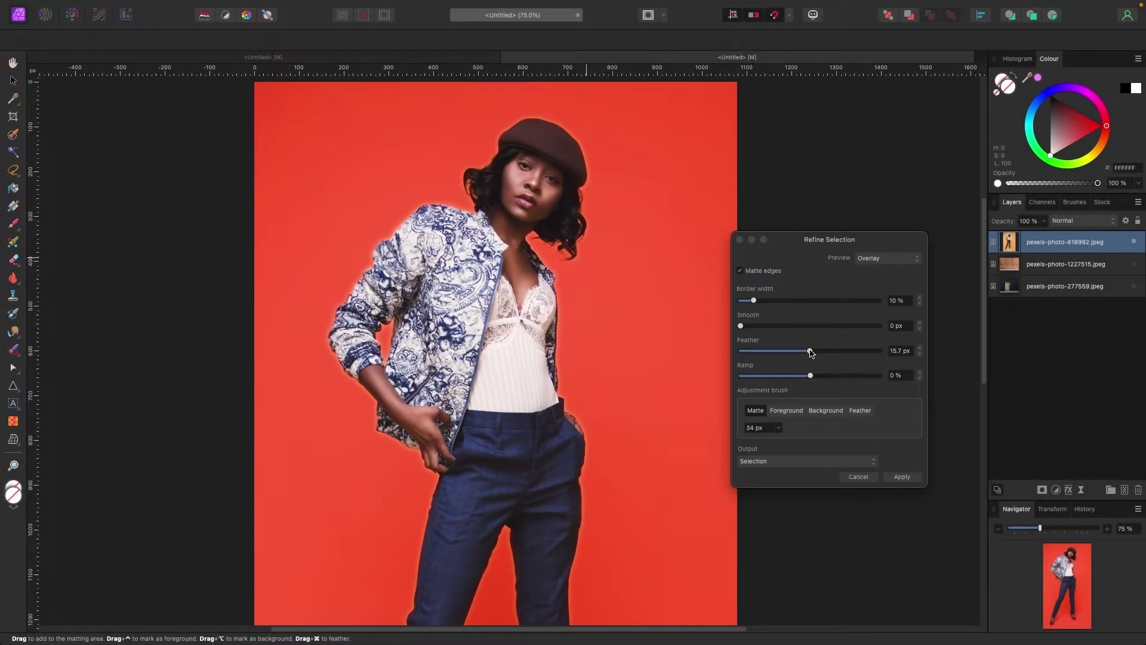
{"action": "scroll", "coordinate": [581, 268], "scroll_direction": "up", "scroll_amount": 5}
{"action": "scroll", "coordinate": [581, 268], "scroll_direction": "up", "scroll_amount": 5}
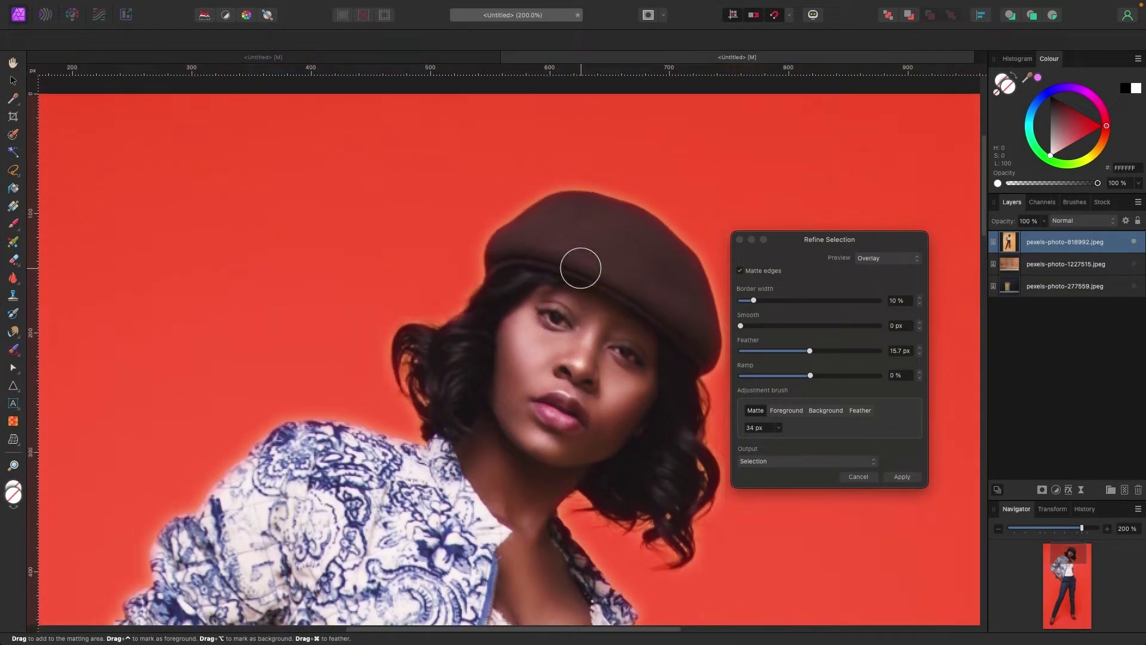
{"action": "scroll", "coordinate": [581, 268], "scroll_direction": "down", "scroll_amount": 2}
{"action": "left_click_drag", "start_coordinate": [784, 380], "coordinate": [764, 378]}
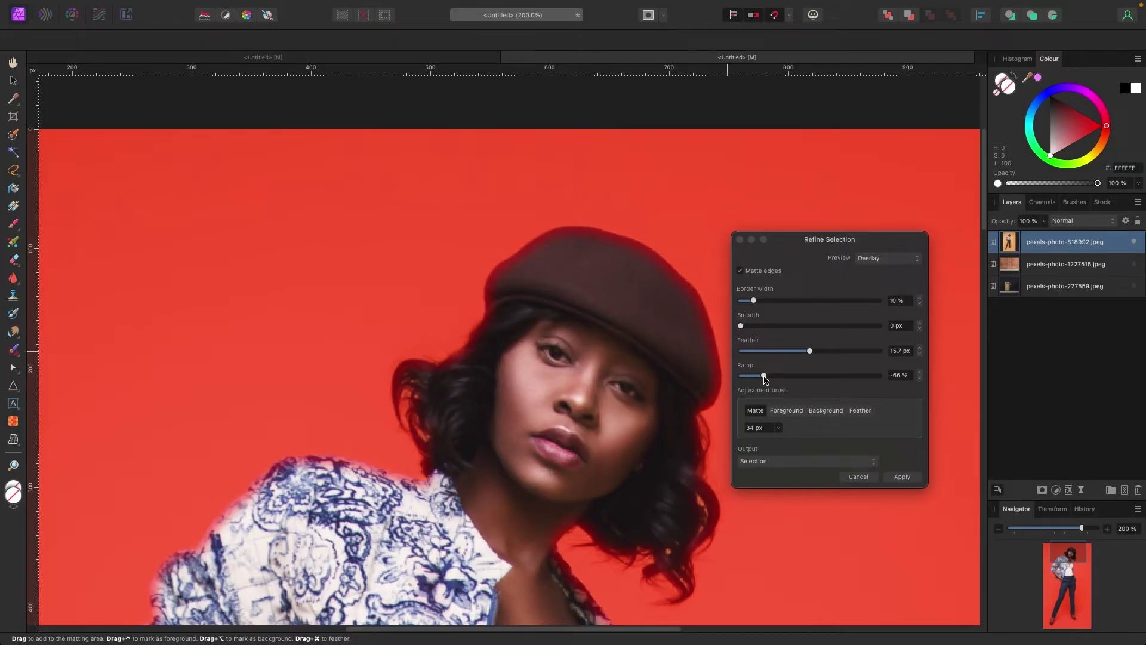
{"action": "left_click_drag", "start_coordinate": [764, 378], "coordinate": [752, 356]}
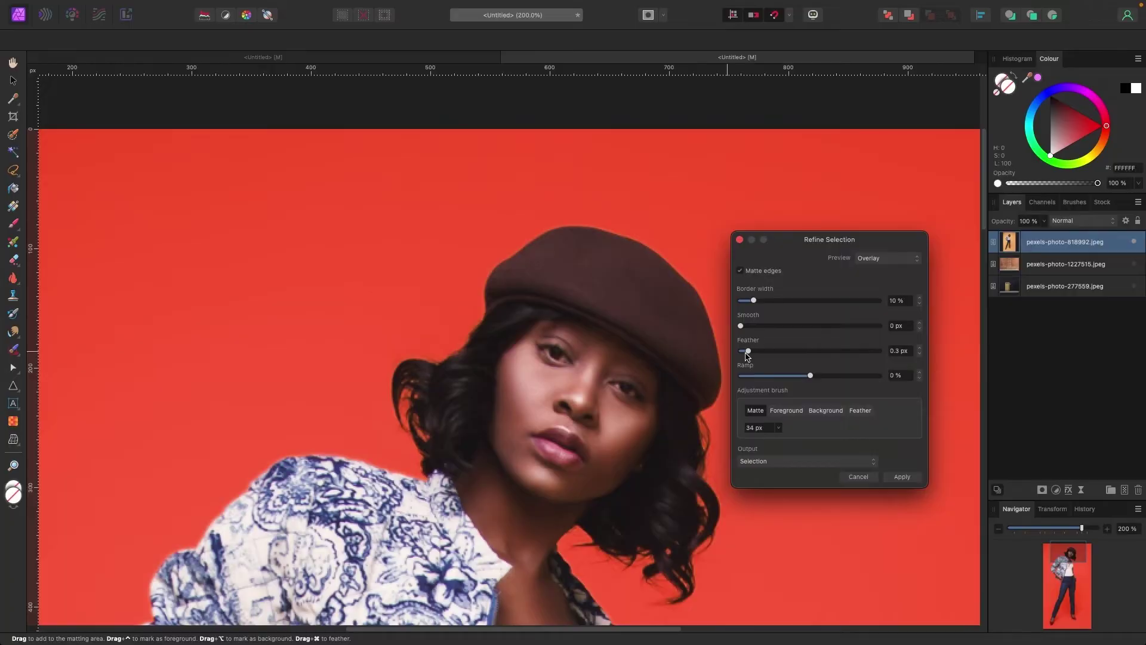
{"action": "key", "text": "super+1"}
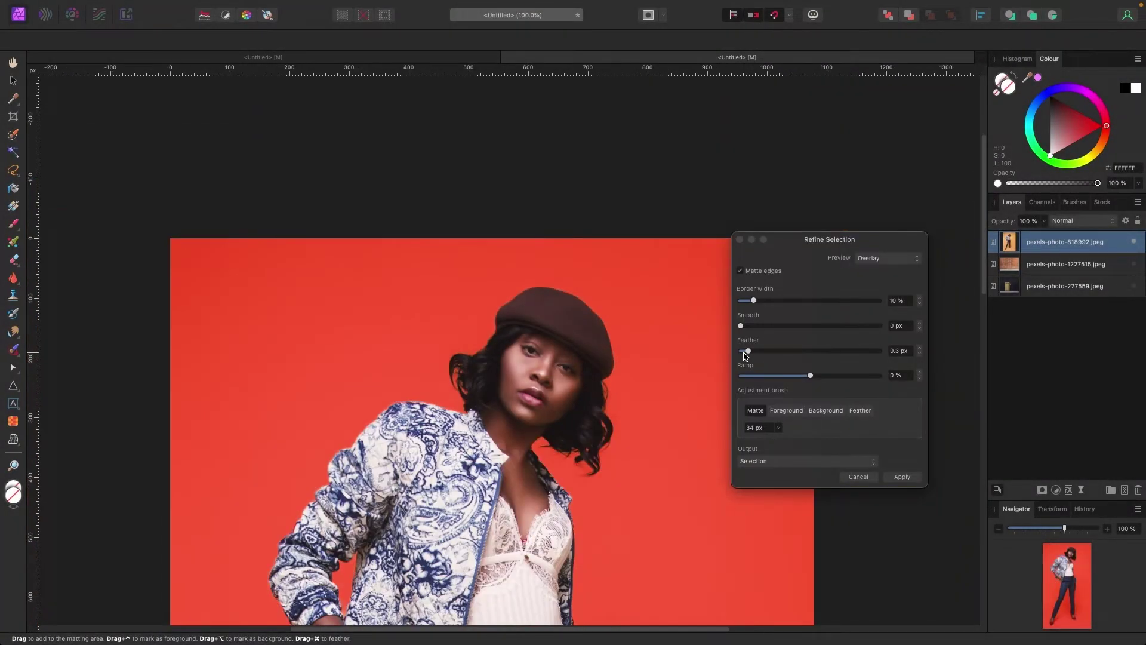
{"action": "scroll", "coordinate": [639, 327], "scroll_direction": "down", "scroll_amount": 5}
{"action": "key", "text": "super+minus"}
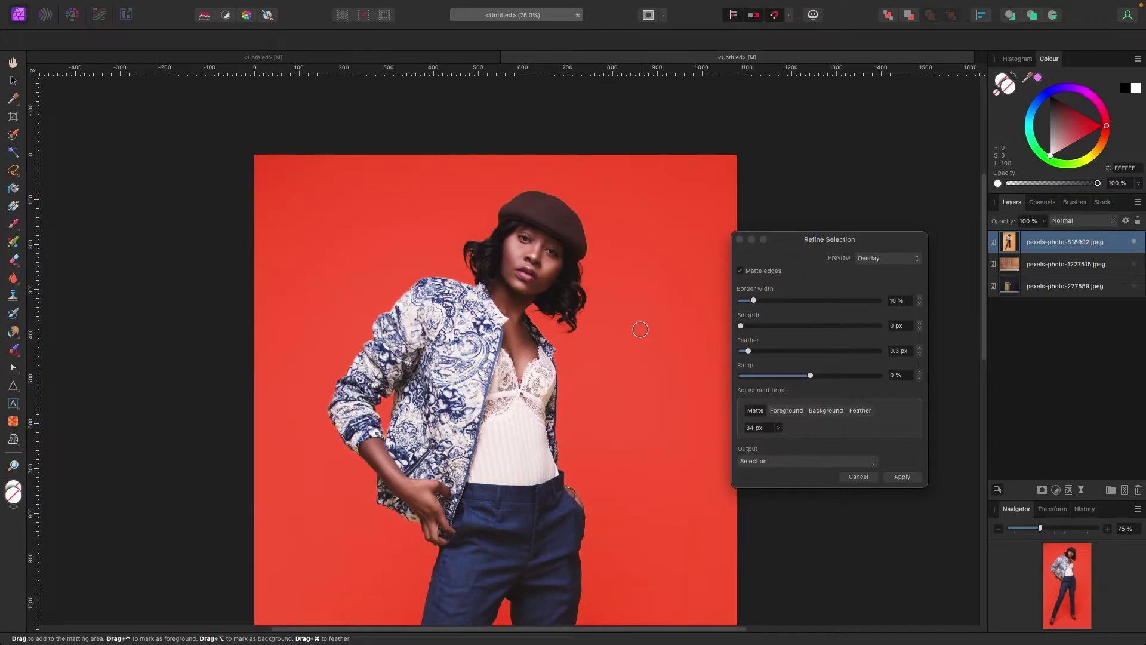
- Keep the Overlay preview, set Output to New layer and apply the refinement
{"action": "left_click", "coordinate": [887, 259]}
{"action": "left_click", "coordinate": [870, 290]}
{"action": "left_click", "coordinate": [797, 462]}
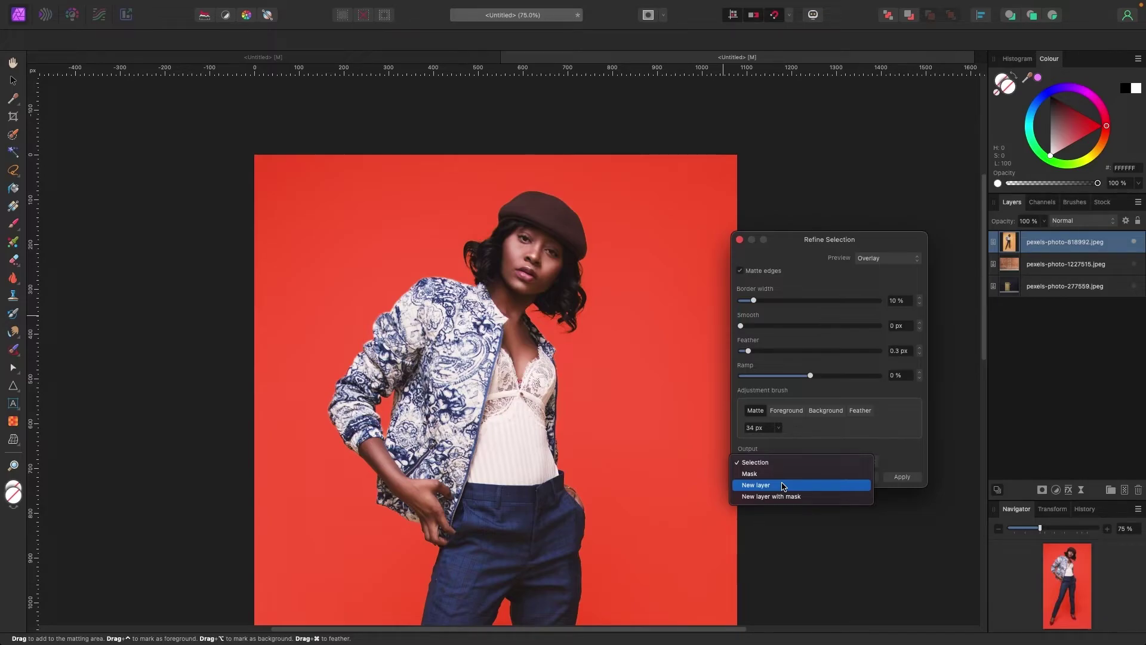
{"action": "left_click", "coordinate": [781, 486]}
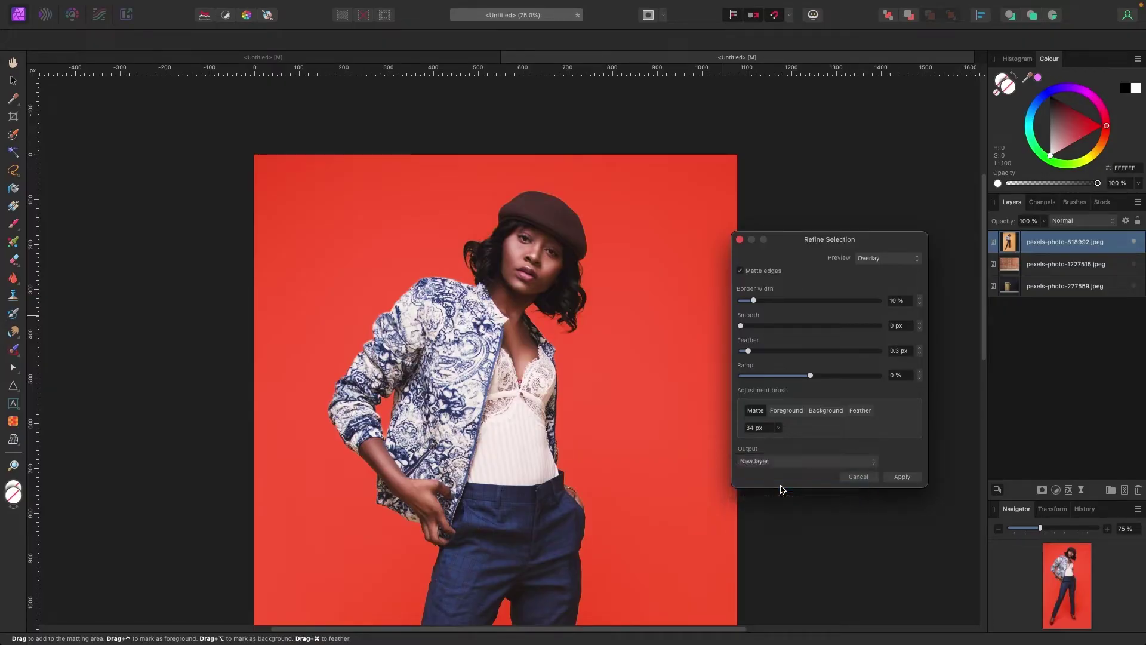
{"action": "left_click", "coordinate": [892, 480]}
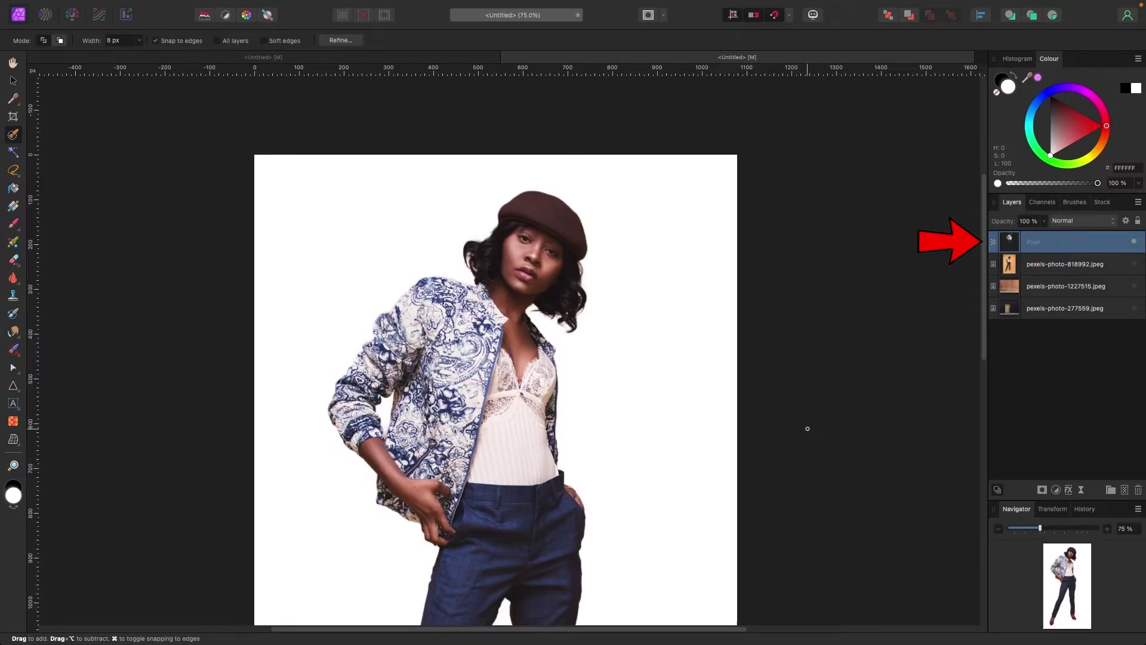
{"action": "key", "text": "super+minus"}
- With the Move Tool, toggle the original woman photo's visibility and delete that layer
{"action": "left_click", "coordinate": [13, 82]}
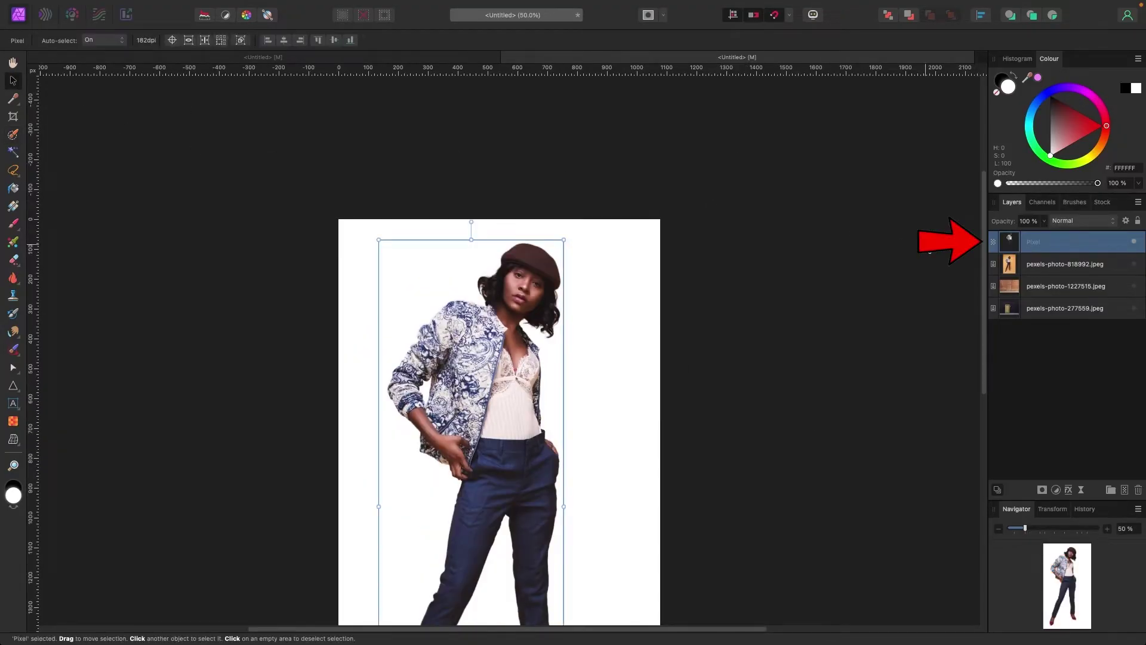
{"action": "left_click", "coordinate": [1046, 272]}
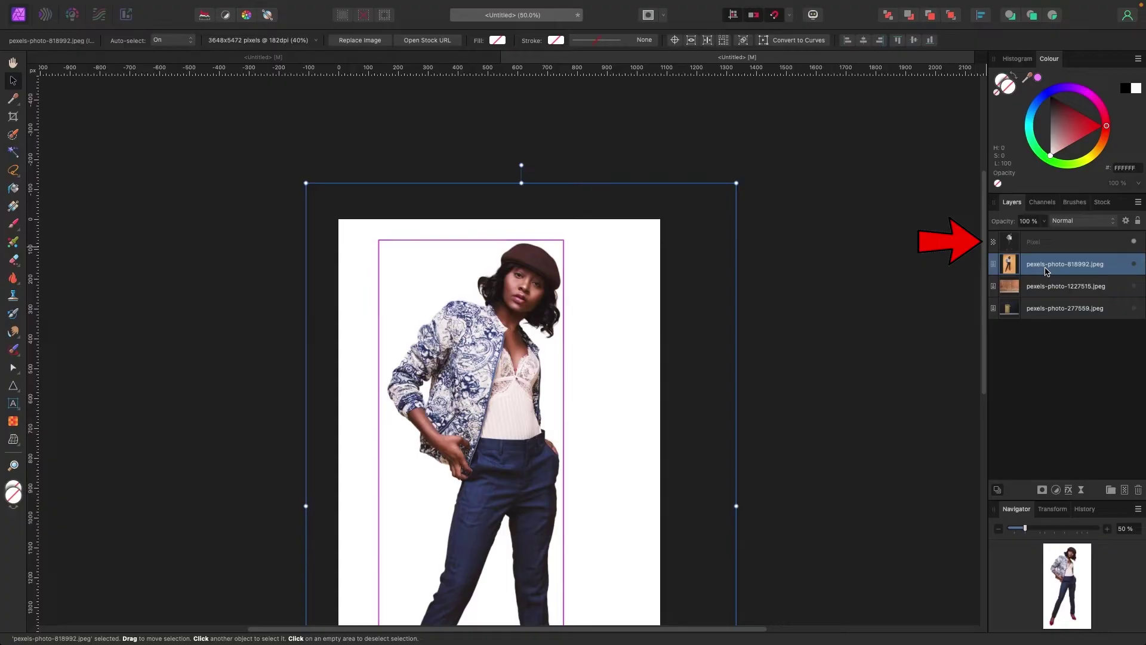
{"action": "left_click", "coordinate": [1134, 265]}
{"action": "left_click", "coordinate": [1134, 265]}
{"action": "left_click", "coordinate": [1134, 264]}
{"action": "left_click", "coordinate": [1134, 264]}
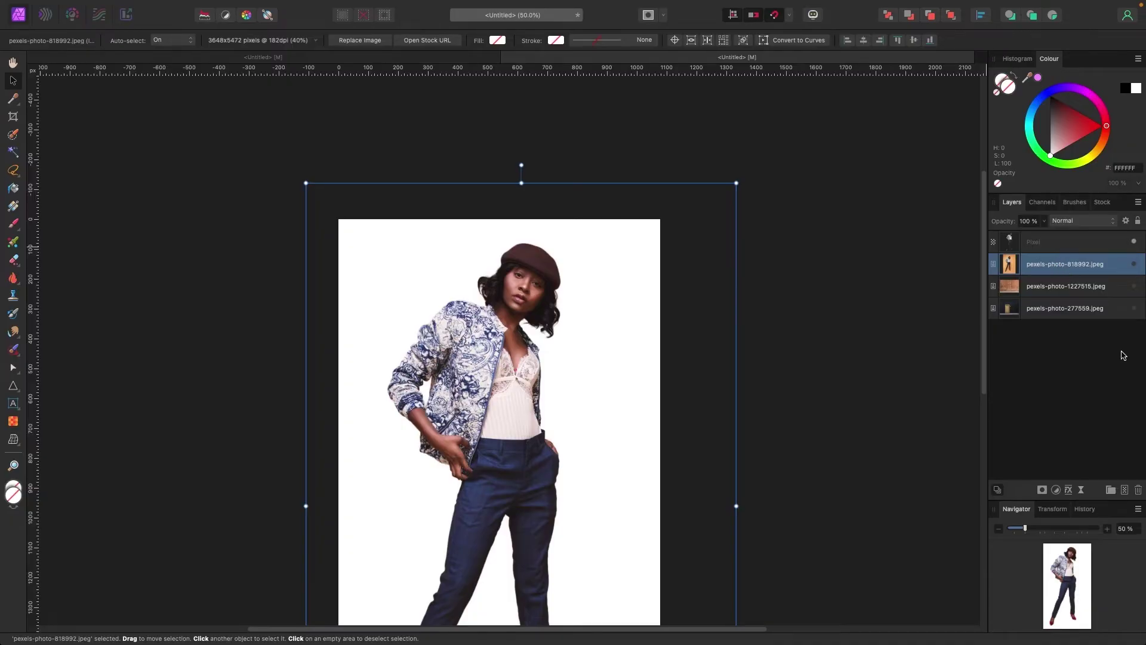
{"action": "left_click", "coordinate": [1138, 490]}
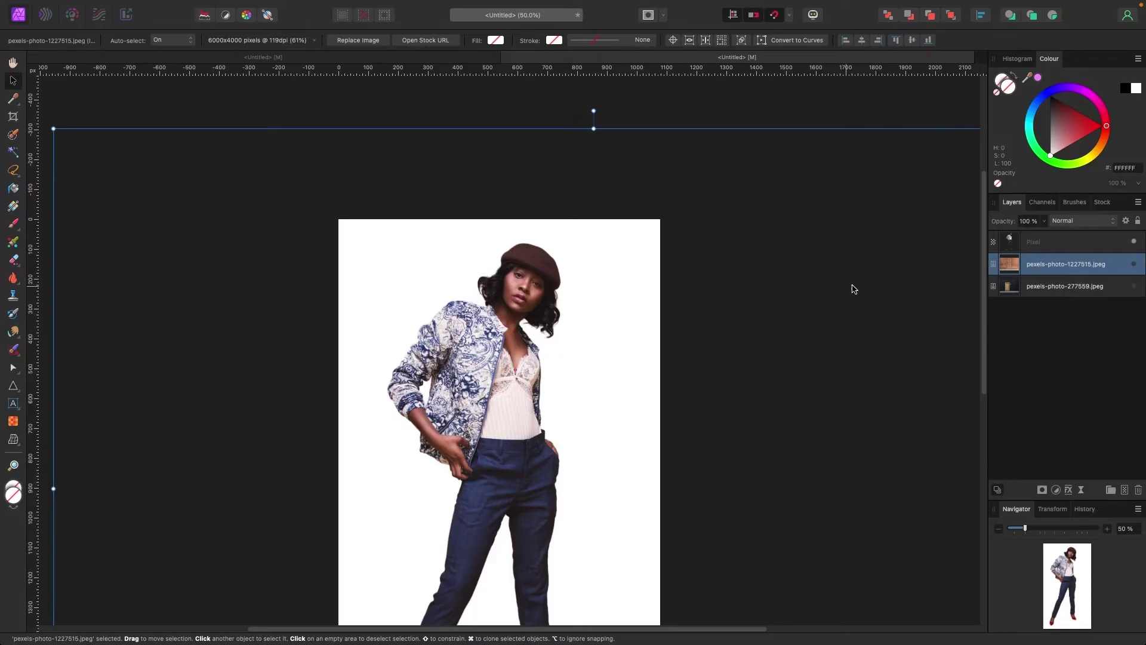
- Reveal the pexels-photo-277559.jpeg door photo and scale the cutout down into the doorway
{"action": "left_click", "coordinate": [1044, 244]}
{"action": "scroll", "coordinate": [591, 254], "scroll_direction": "down", "scroll_amount": 3}
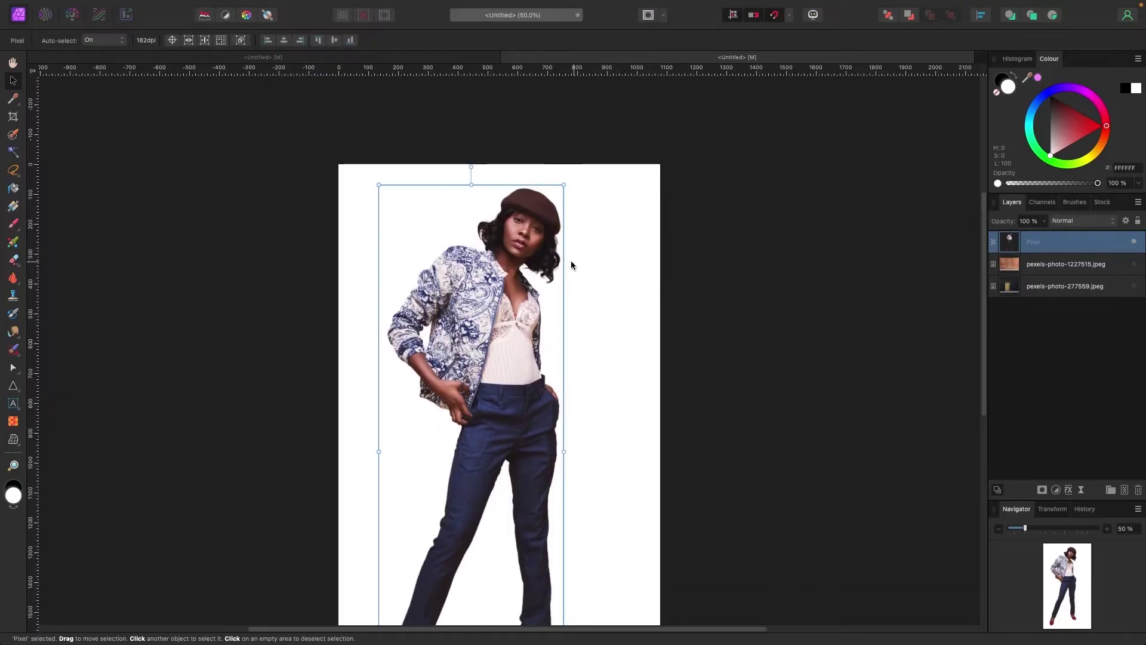
{"action": "left_click_drag", "start_coordinate": [530, 207], "coordinate": [542, 219]}
{"action": "scroll", "coordinate": [665, 251], "scroll_direction": "down", "scroll_amount": 2}
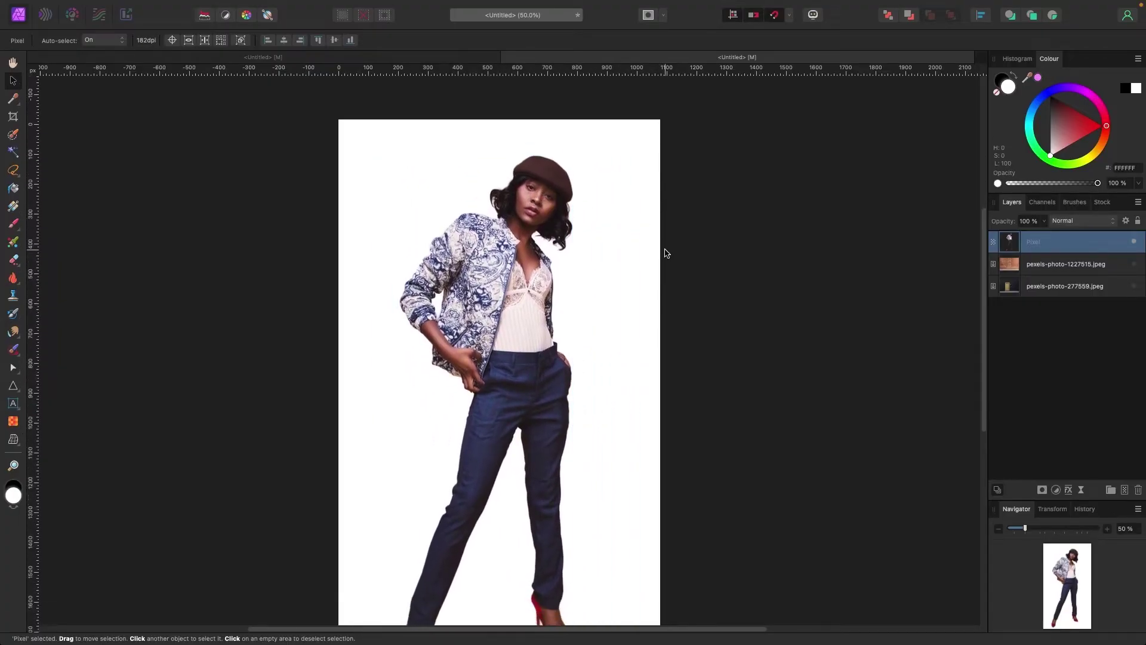
{"action": "key", "text": "super+minus"}
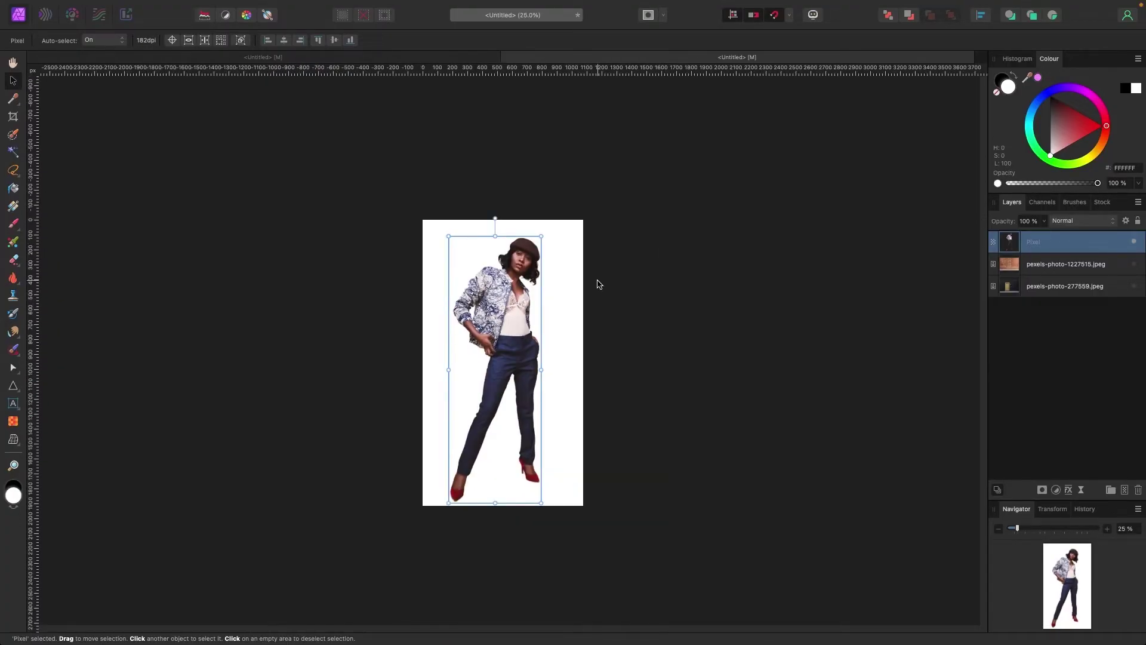
{"action": "key", "text": "super+plus"}
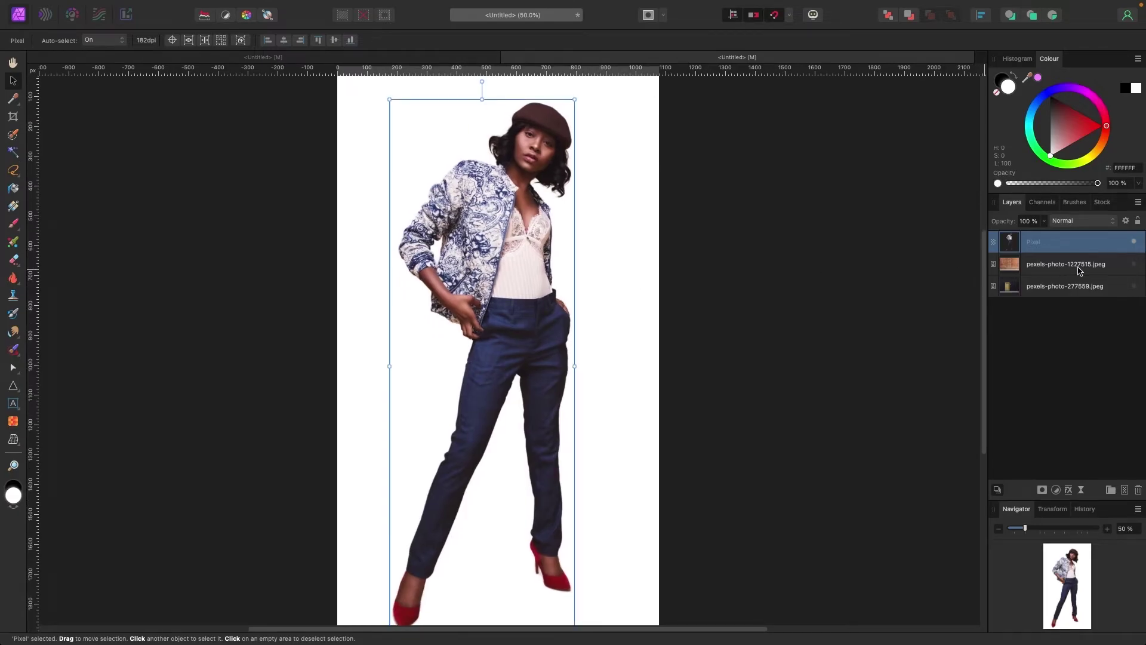
{"action": "left_click", "coordinate": [1133, 286]}
{"action": "left_click_drag", "start_coordinate": [575, 99], "coordinate": [505, 232]}
{"action": "scroll", "coordinate": [503, 239], "scroll_direction": "down", "scroll_amount": 2}
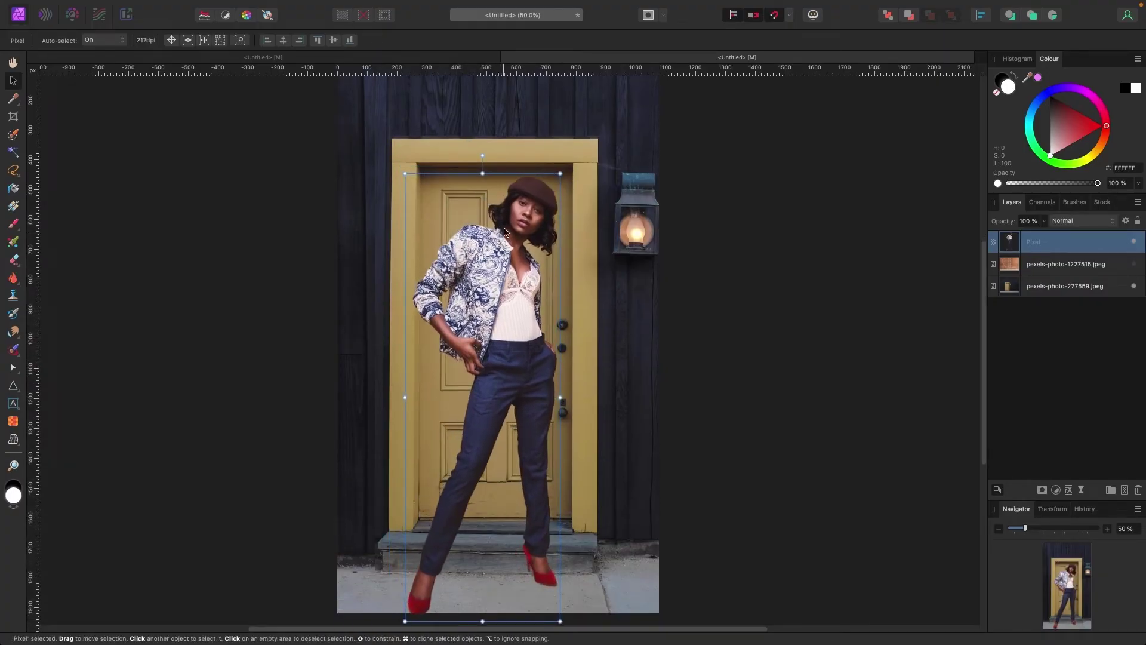
- Shrink the woman slightly more and reveal the pexels-photo-1227515.jpeg brick wall photo
{"action": "left_click_drag", "start_coordinate": [560, 174], "coordinate": [536, 206]}
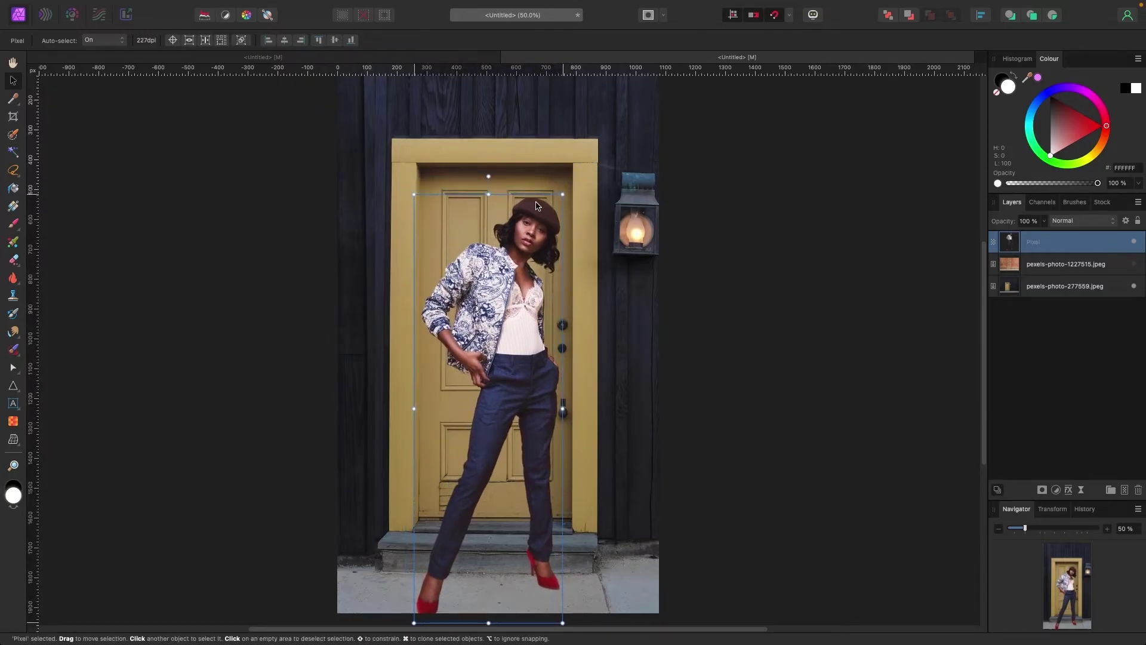
{"action": "key", "text": "super+minus"}
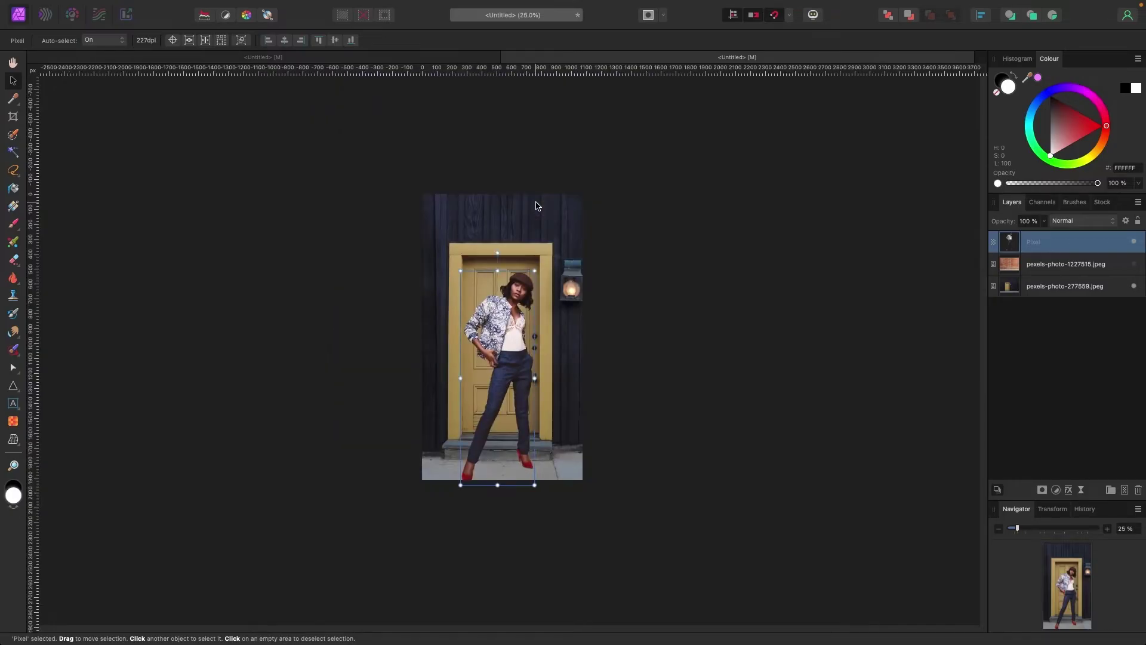
{"action": "key", "text": "super+plus"}
{"action": "left_click", "coordinate": [1063, 278]}
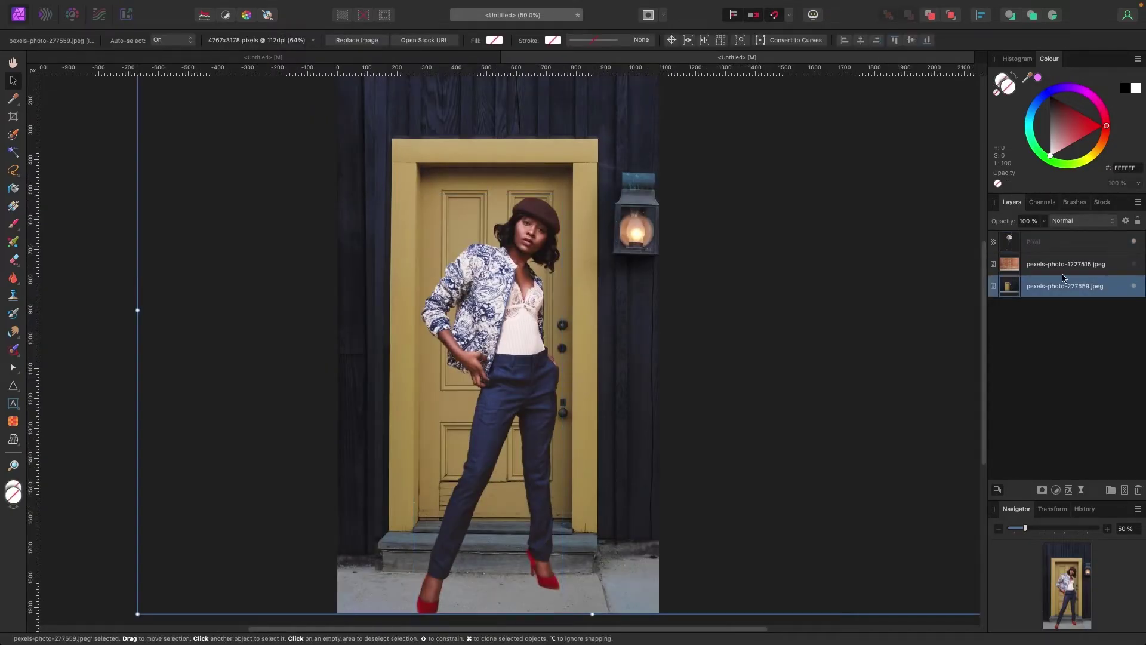
{"action": "left_click", "coordinate": [1134, 265]}
- Select the woman's cutout layer and enlarge it to fill the frame over the brick wall
{"action": "key", "text": "super+minus"}
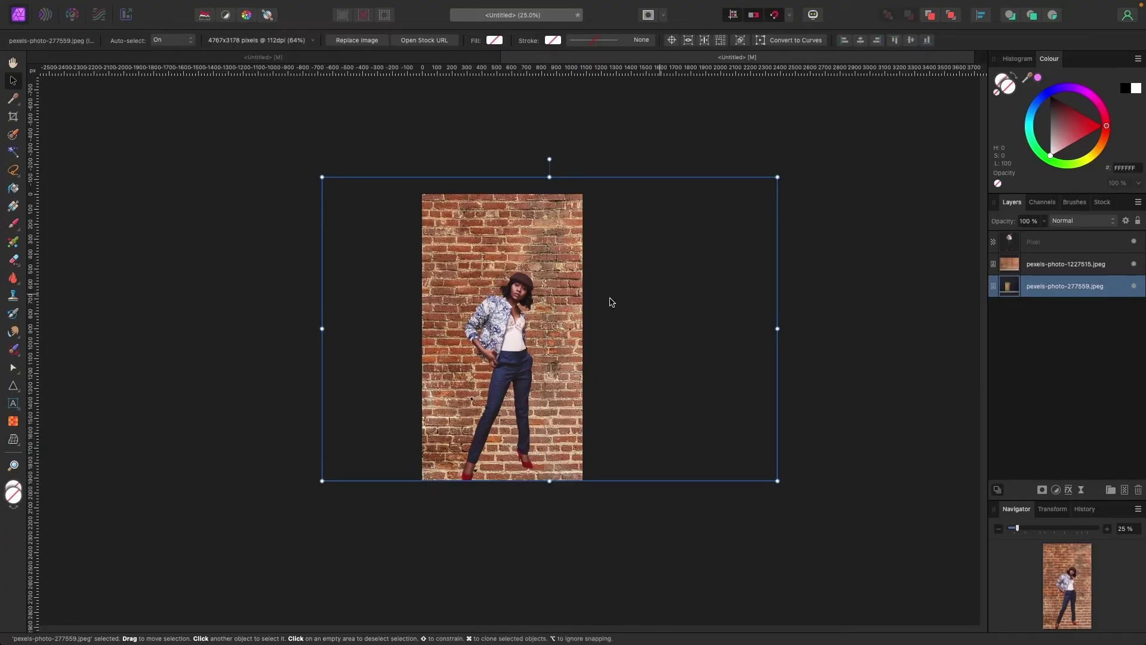
{"action": "left_click", "coordinate": [518, 307]}
{"action": "left_click", "coordinate": [1036, 245]}
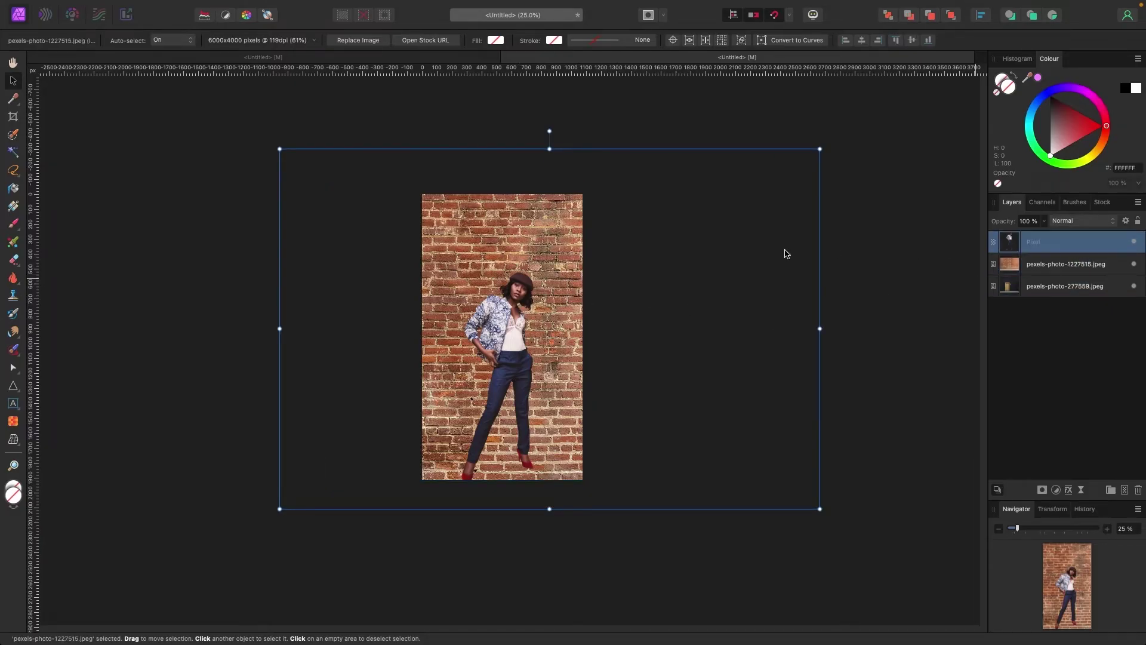
{"action": "left_click_drag", "start_coordinate": [536, 270], "coordinate": [542, 215]}
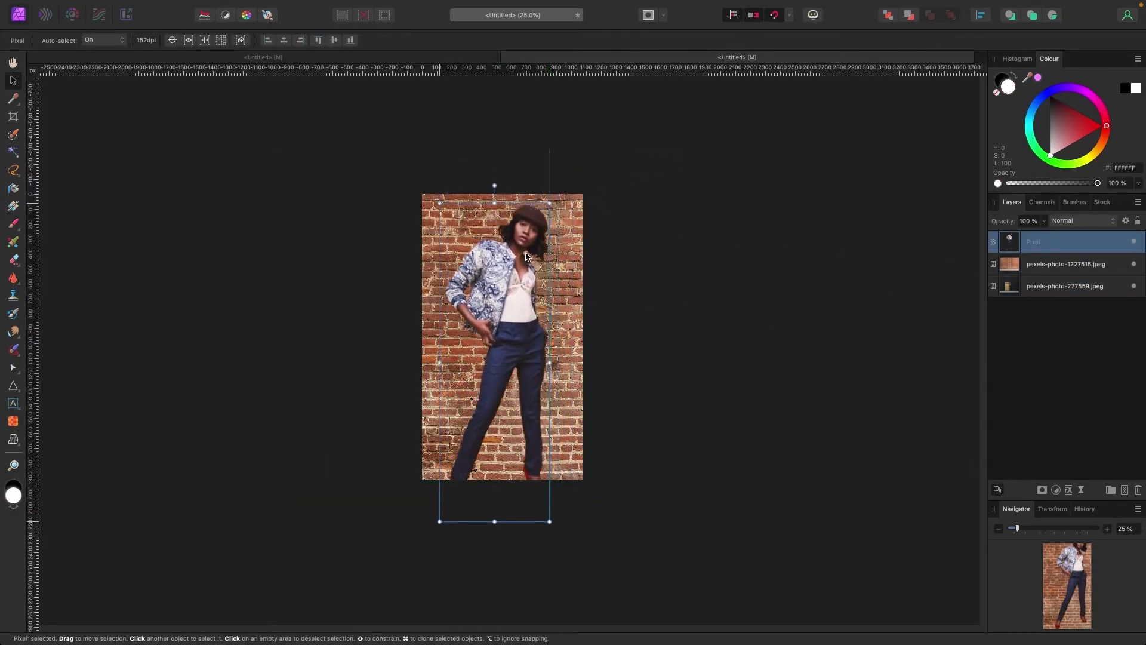
{"action": "key", "text": "super+plus"}
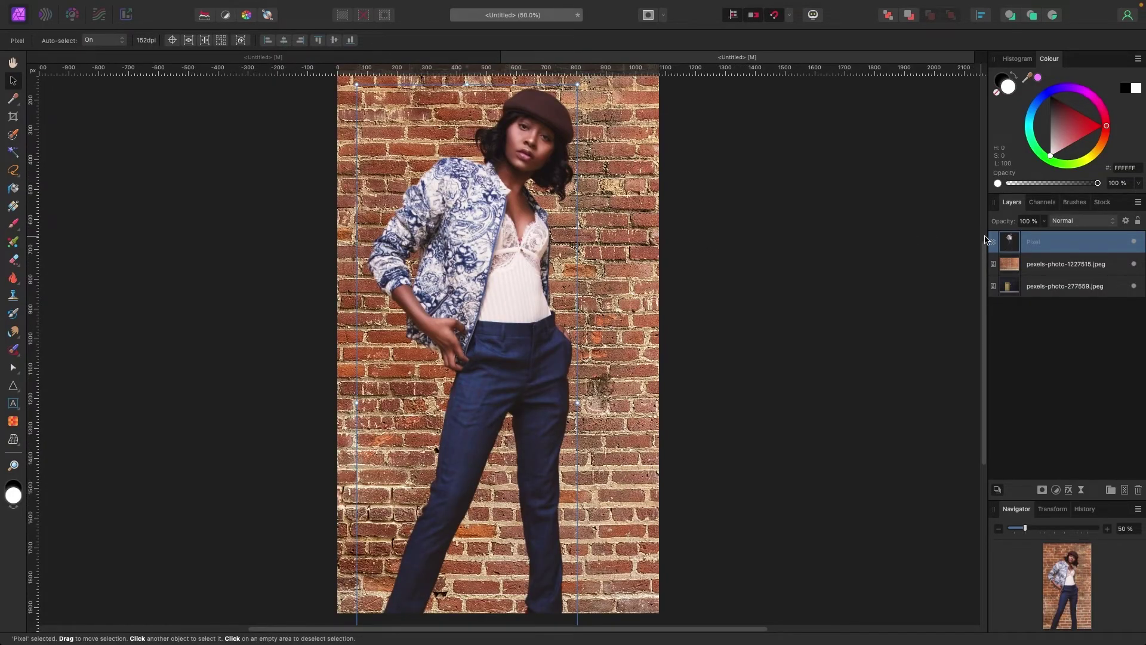
{"action": "scroll", "coordinate": [926, 229], "scroll_direction": "up", "scroll_amount": 2}
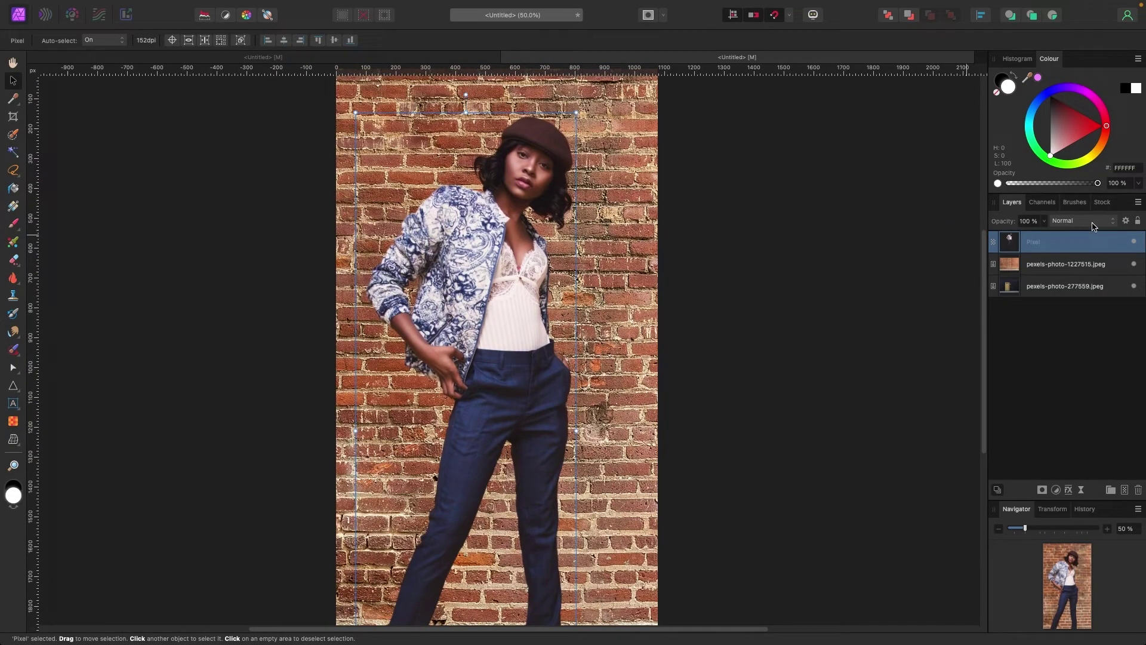
{"action": "left_click", "coordinate": [1096, 222]}
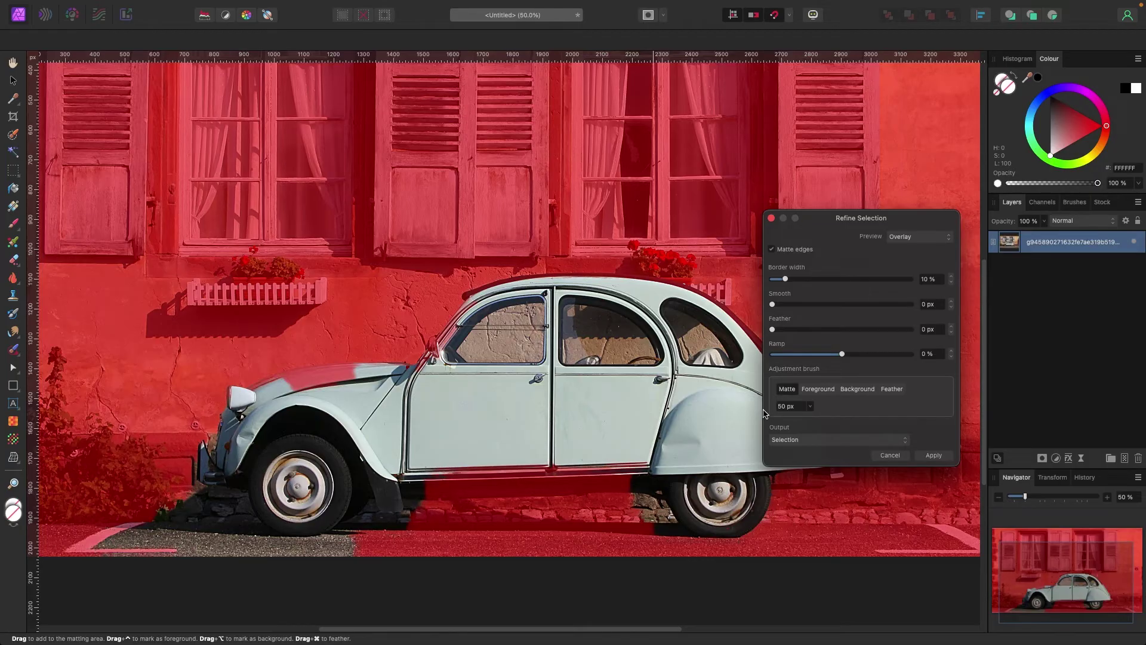
- With the 50 px Foreground brush, paint over the car's hood and lower door sill
{"action": "left_click", "coordinate": [818, 389]}
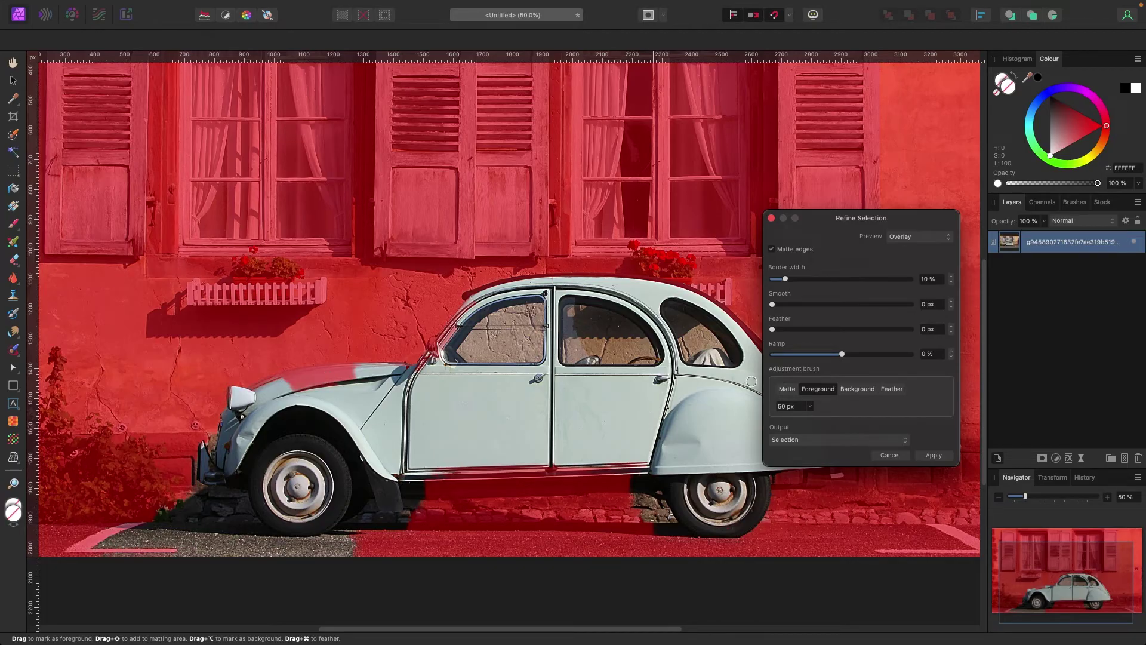
{"action": "mouse_move", "coordinate": [299, 392]}
{"action": "left_mouse_down"}
{"action": "mouse_move", "coordinate": [290, 387]}
{"action": "mouse_move", "coordinate": [352, 376]}
{"action": "mouse_move", "coordinate": [271, 386]}
{"action": "mouse_move", "coordinate": [366, 375]}
{"action": "left_mouse_up"}
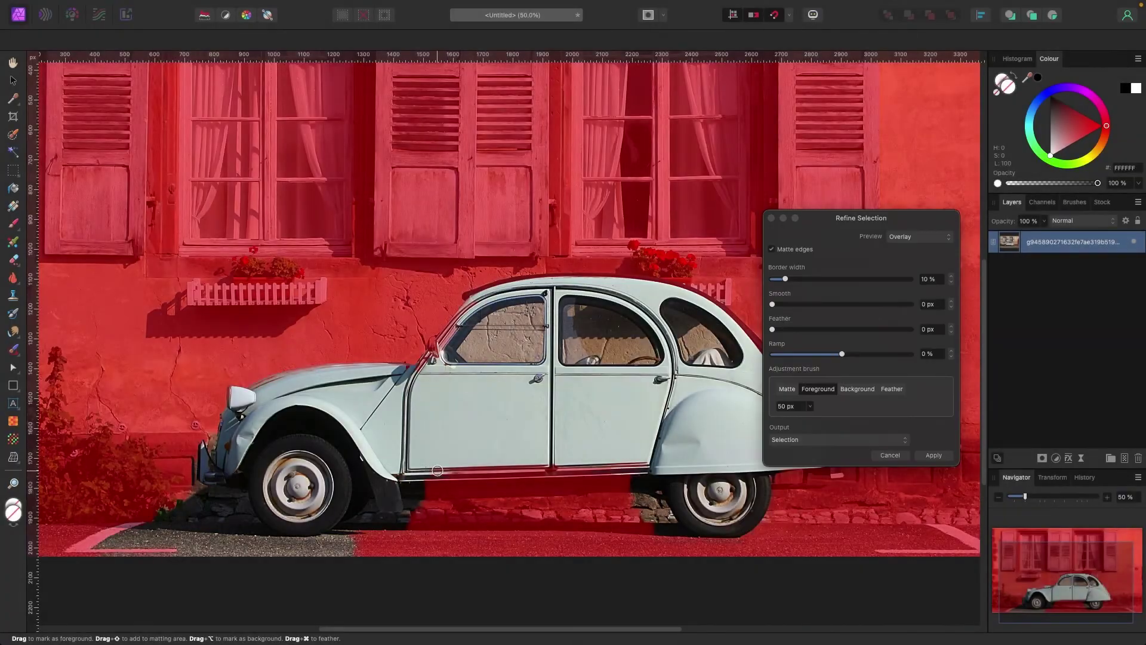
{"action": "left_click_drag", "start_coordinate": [437, 470], "coordinate": [665, 460]}
{"action": "left_click_drag", "start_coordinate": [400, 471], "coordinate": [446, 473]}
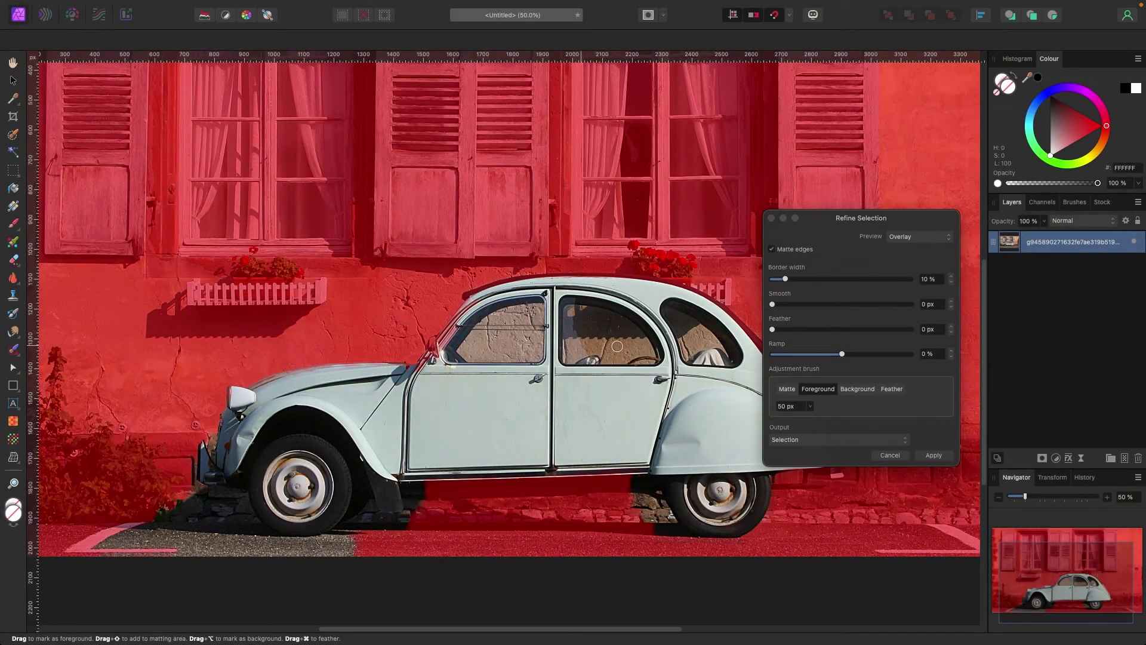
- Mark the car's front, lower front-door and rear windows with the Background brush
{"action": "key", "text": "super+plus"}
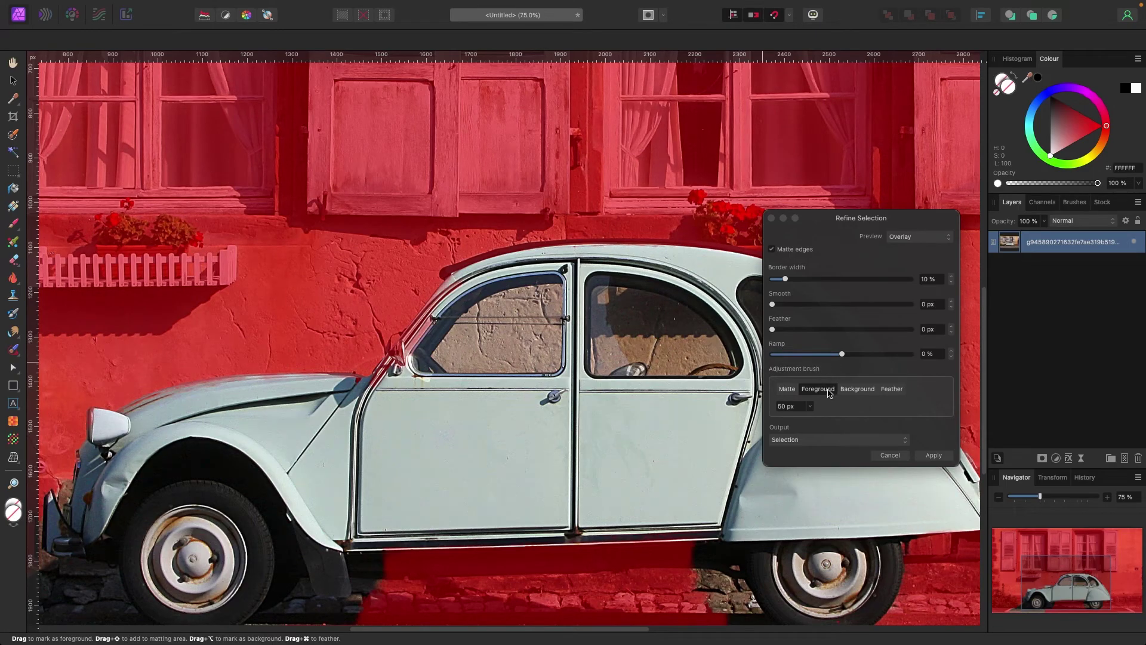
{"action": "left_click", "coordinate": [855, 389]}
{"action": "mouse_move", "coordinate": [506, 309]}
{"action": "left_mouse_down"}
{"action": "mouse_move", "coordinate": [450, 350]}
{"action": "mouse_move", "coordinate": [552, 351]}
{"action": "mouse_move", "coordinate": [546, 297]}
{"action": "mouse_move", "coordinate": [499, 315]}
{"action": "mouse_move", "coordinate": [535, 306]}
{"action": "mouse_move", "coordinate": [539, 322]}
{"action": "mouse_move", "coordinate": [541, 309]}
{"action": "mouse_move", "coordinate": [530, 340]}
{"action": "mouse_move", "coordinate": [468, 341]}
{"action": "mouse_move", "coordinate": [520, 318]}
{"action": "mouse_move", "coordinate": [516, 339]}
{"action": "mouse_move", "coordinate": [528, 320]}
{"action": "mouse_move", "coordinate": [525, 336]}
{"action": "mouse_move", "coordinate": [542, 344]}
{"action": "mouse_move", "coordinate": [473, 329]}
{"action": "left_mouse_up"}
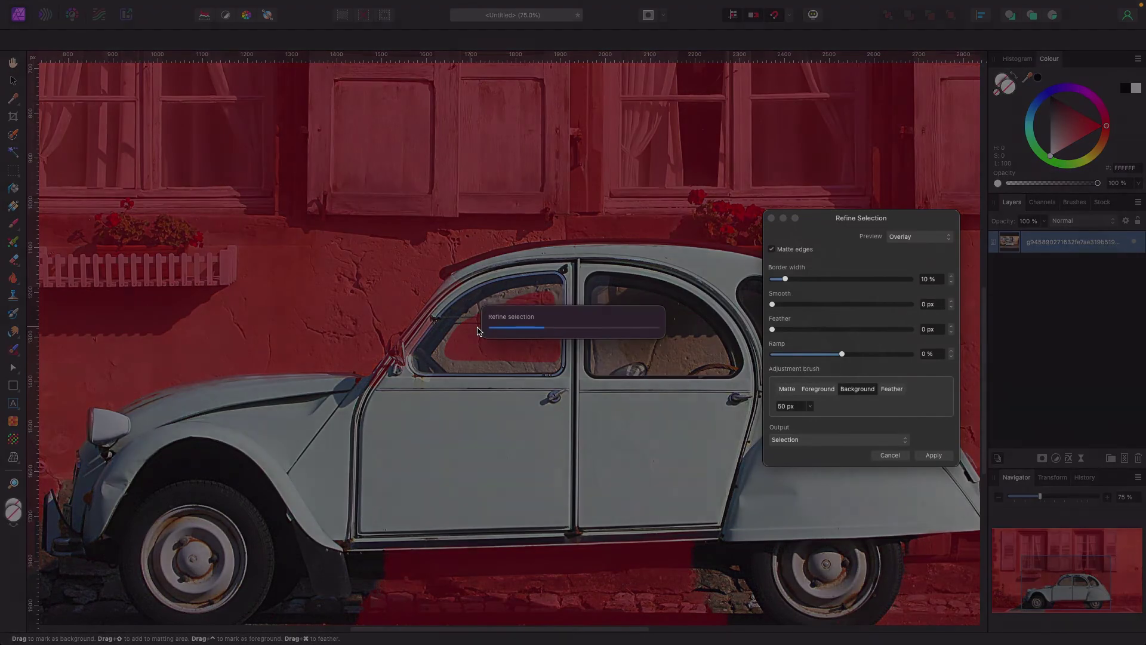
{"action": "mouse_move", "coordinate": [473, 354]}
{"action": "left_mouse_down"}
{"action": "mouse_move", "coordinate": [458, 363]}
{"action": "mouse_move", "coordinate": [552, 363]}
{"action": "left_mouse_up"}
{"action": "key", "text": "bracketleft"}
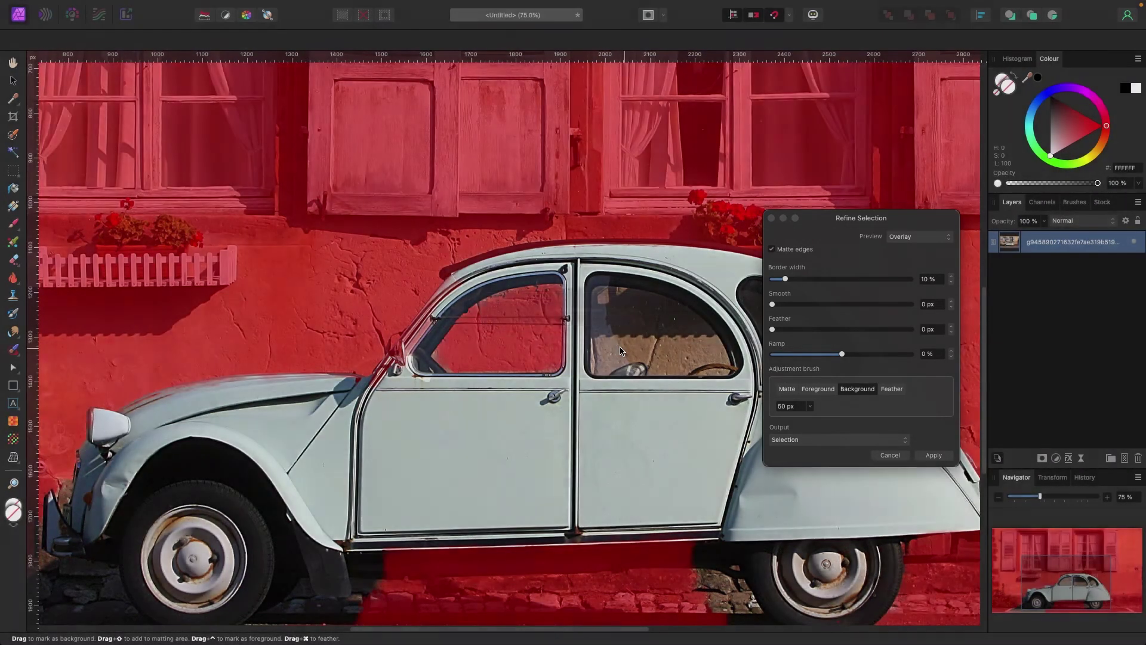
{"action": "key", "text": "bracketright"}
{"action": "mouse_move", "coordinate": [631, 311]}
{"action": "left_mouse_down"}
{"action": "mouse_move", "coordinate": [679, 339]}
{"action": "mouse_move", "coordinate": [633, 326]}
{"action": "mouse_move", "coordinate": [667, 337]}
{"action": "mouse_move", "coordinate": [616, 333]}
{"action": "mouse_move", "coordinate": [678, 351]}
{"action": "mouse_move", "coordinate": [664, 322]}
{"action": "mouse_move", "coordinate": [618, 306]}
{"action": "mouse_move", "coordinate": [646, 333]}
{"action": "left_mouse_up"}
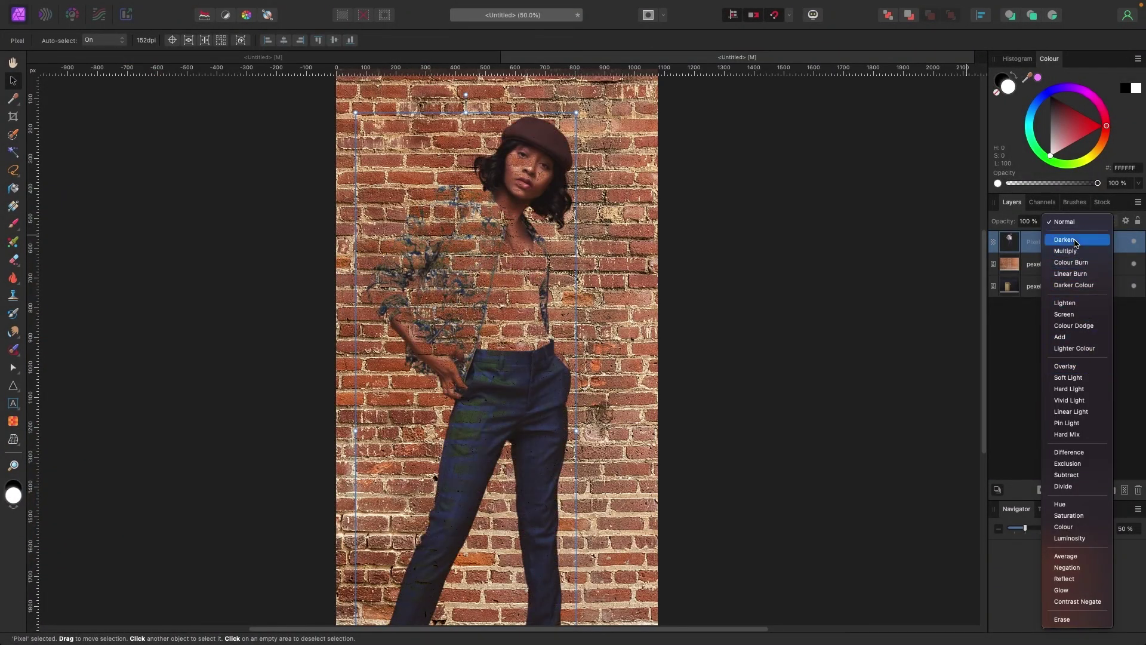
- Set the woman's layer to Darken, deselect it, and zoom in to inspect the blend
{"action": "left_click", "coordinate": [1064, 240]}
{"action": "key", "text": "super+minus"}
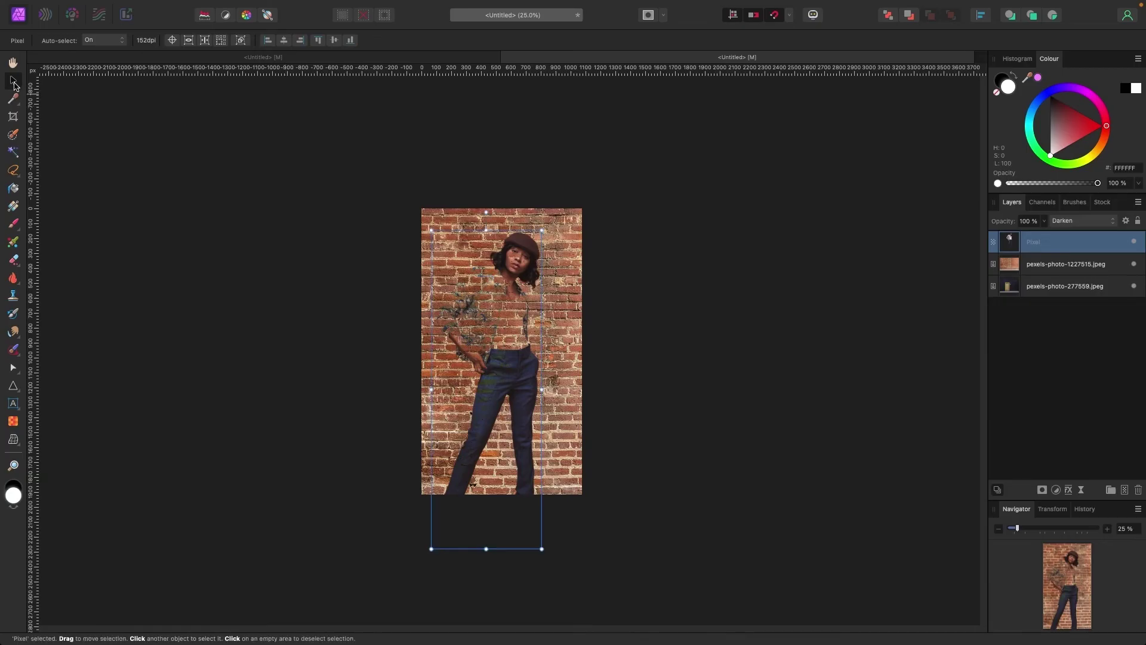
{"action": "left_click", "coordinate": [168, 167]}
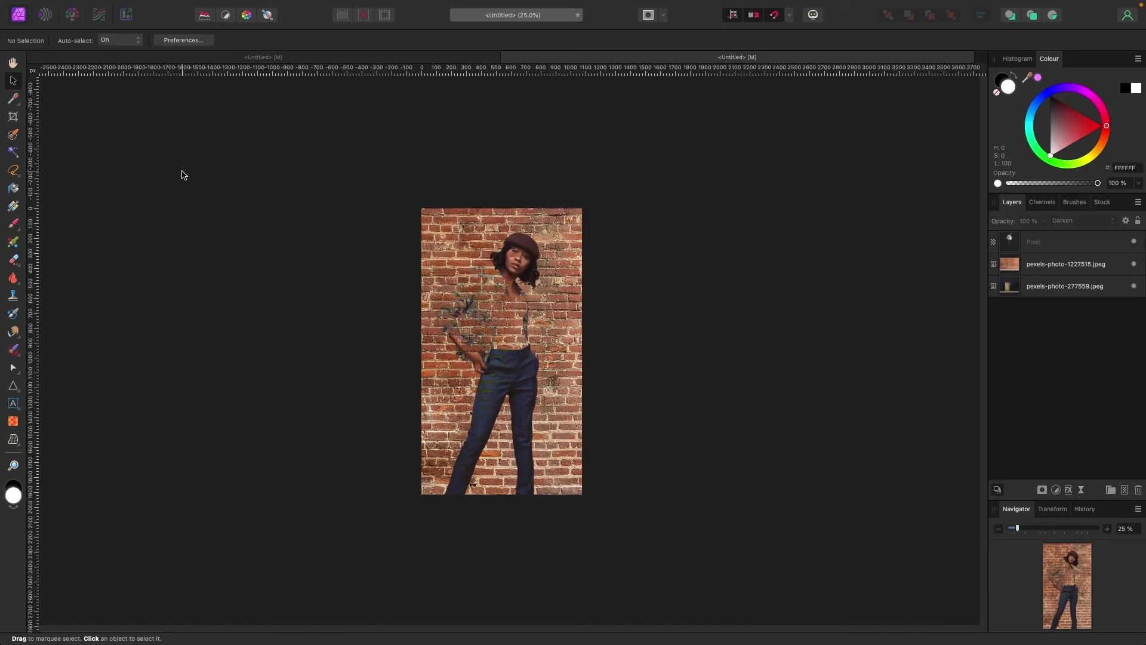
{"action": "key", "text": "super+plus"}
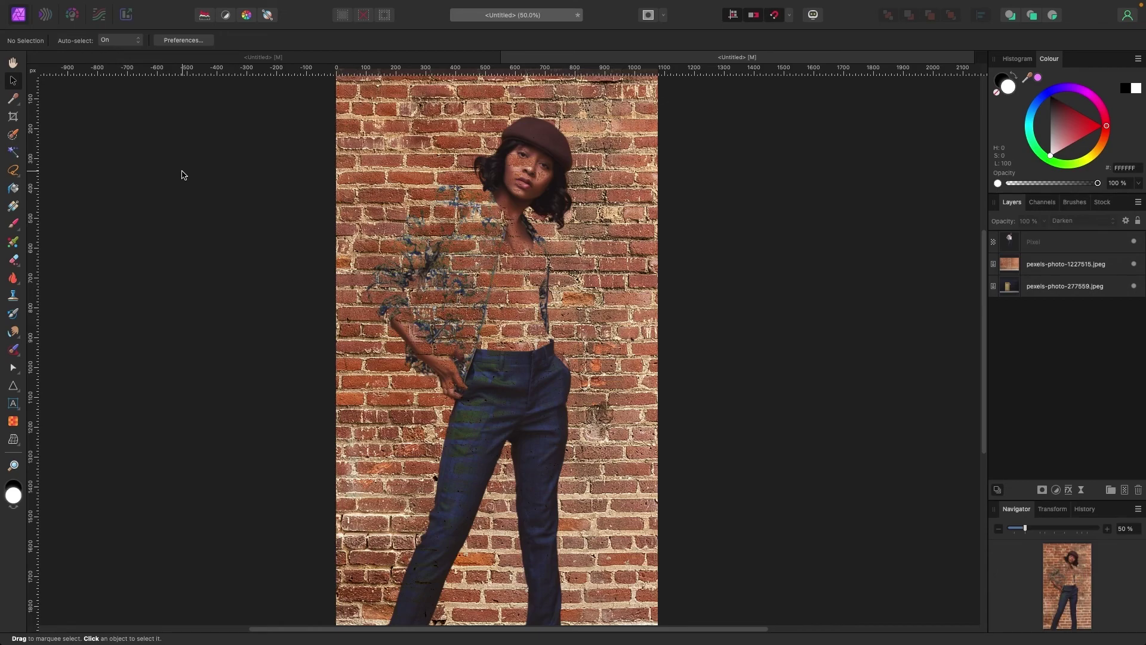
{"action": "key", "text": "super+minus"}
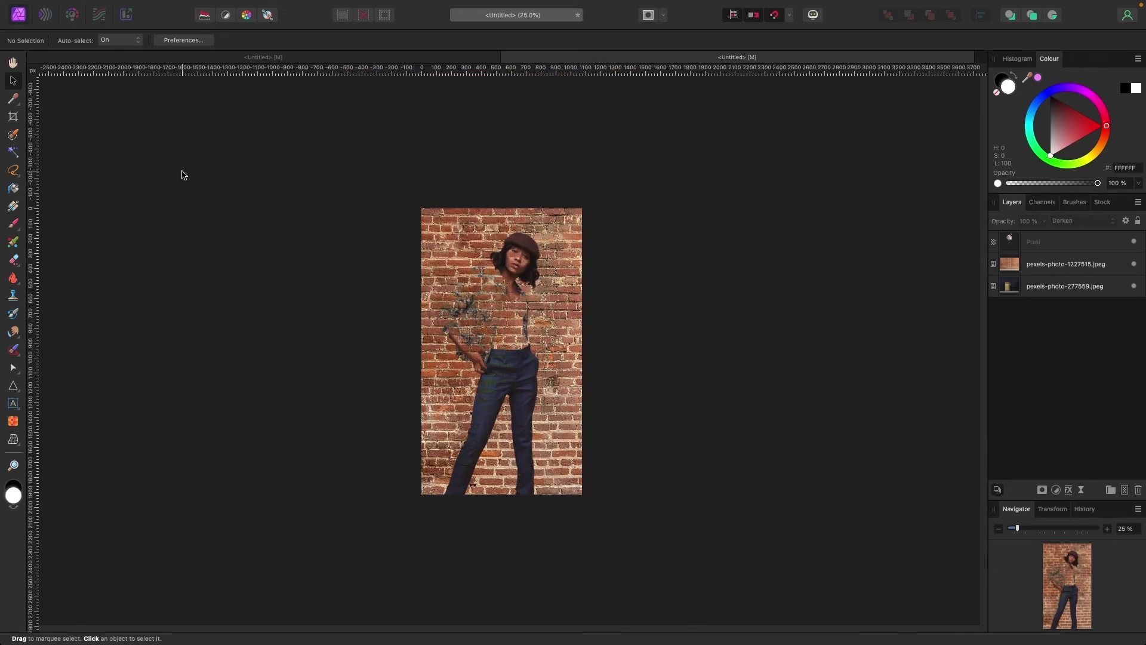